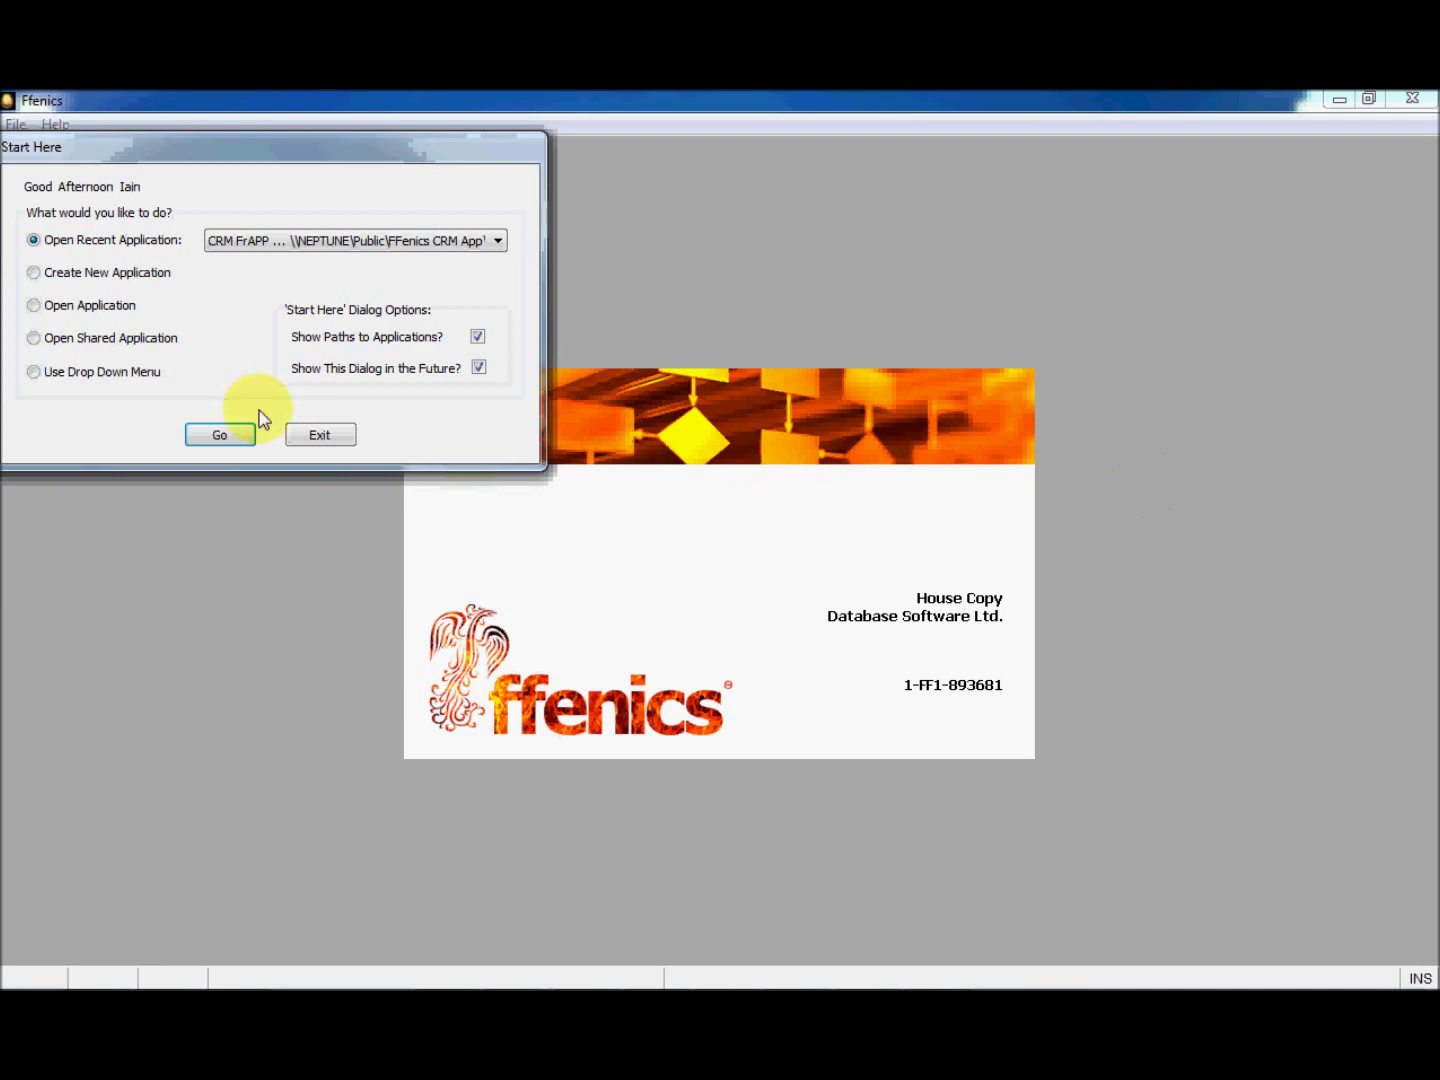
Step: Open the recent CRM FrAPP application and start a new query-based aspect on the Opportunities form with the Ffenics style sheet
left_click(228, 438)
left_click(665, 630)
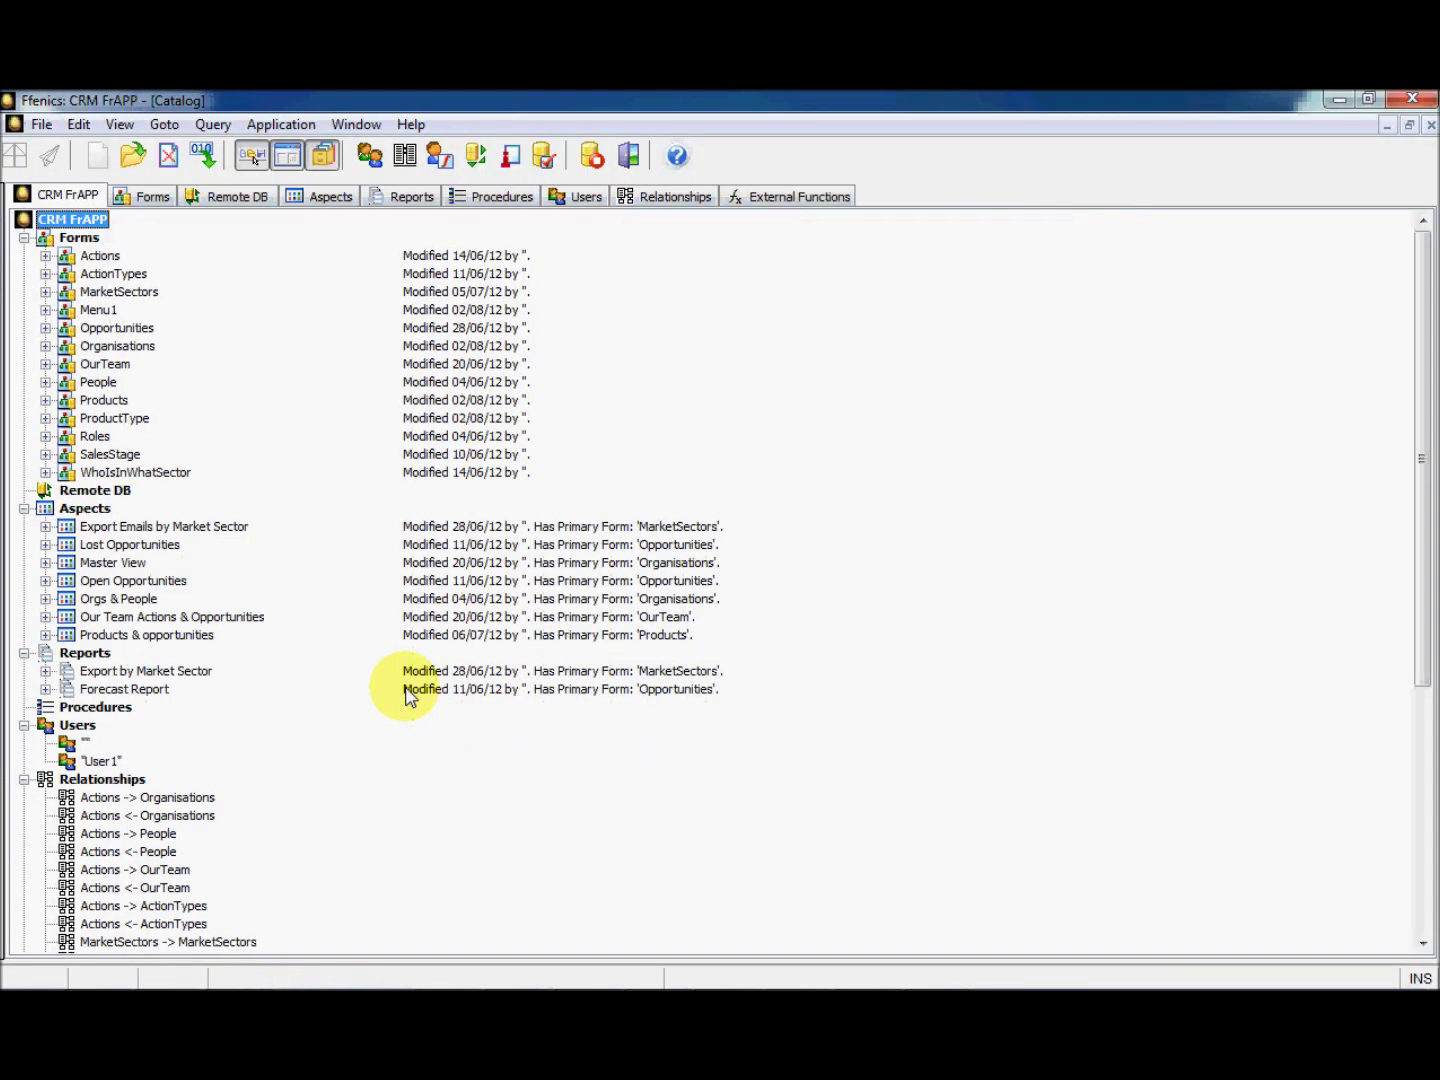
double_click(85, 509)
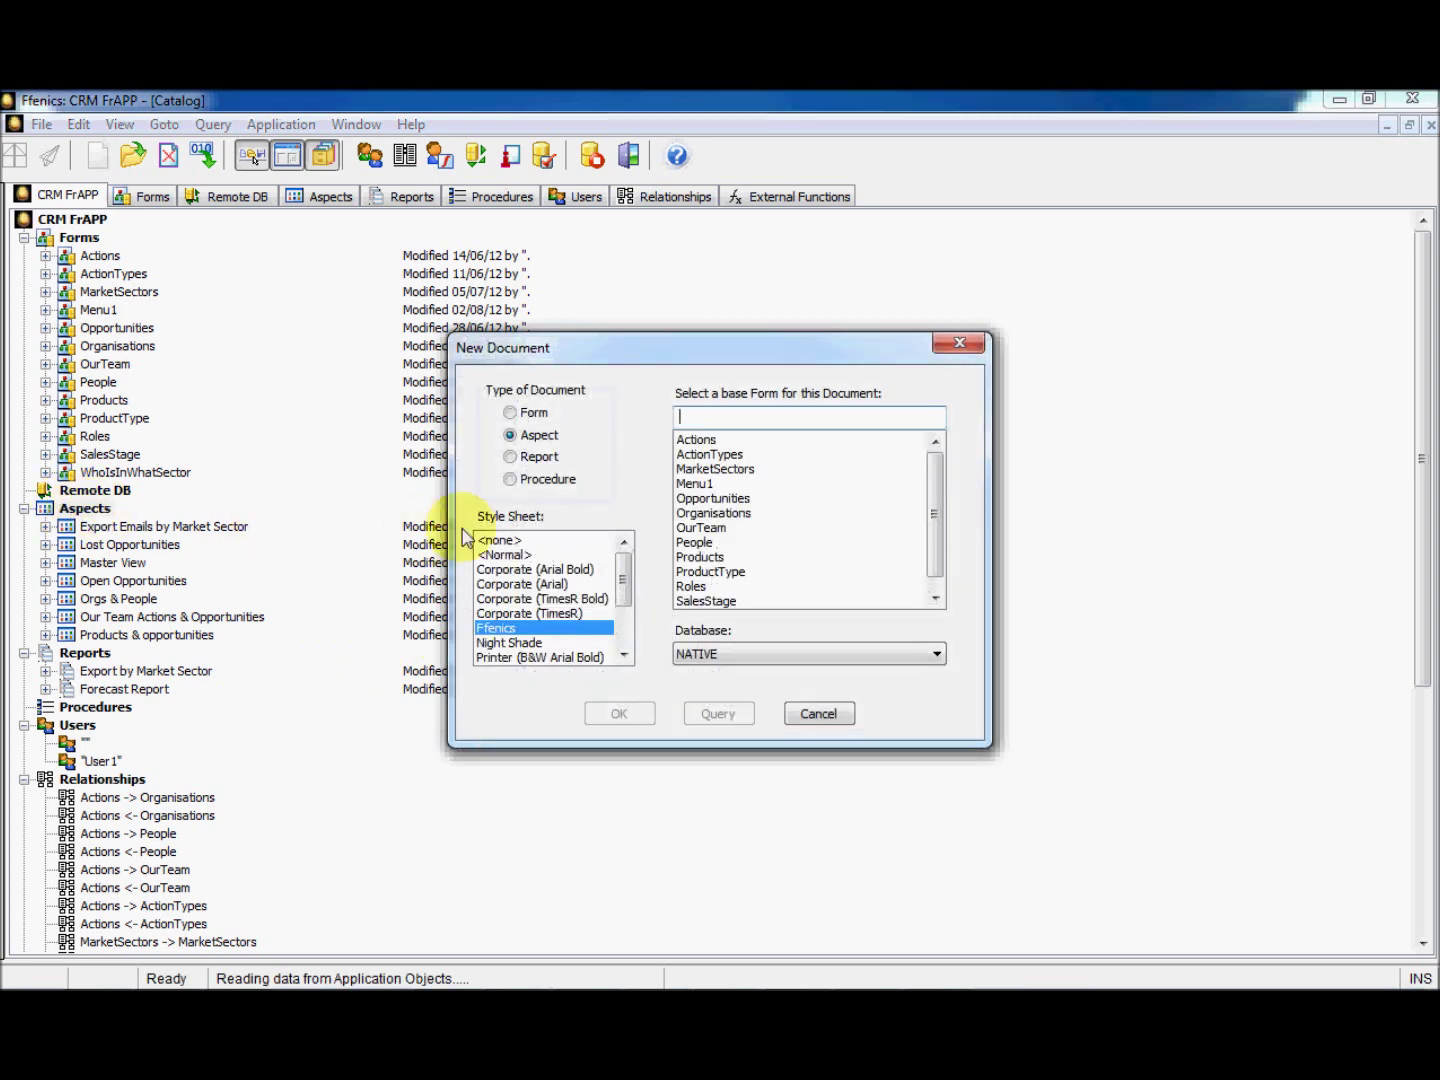
left_click(697, 500)
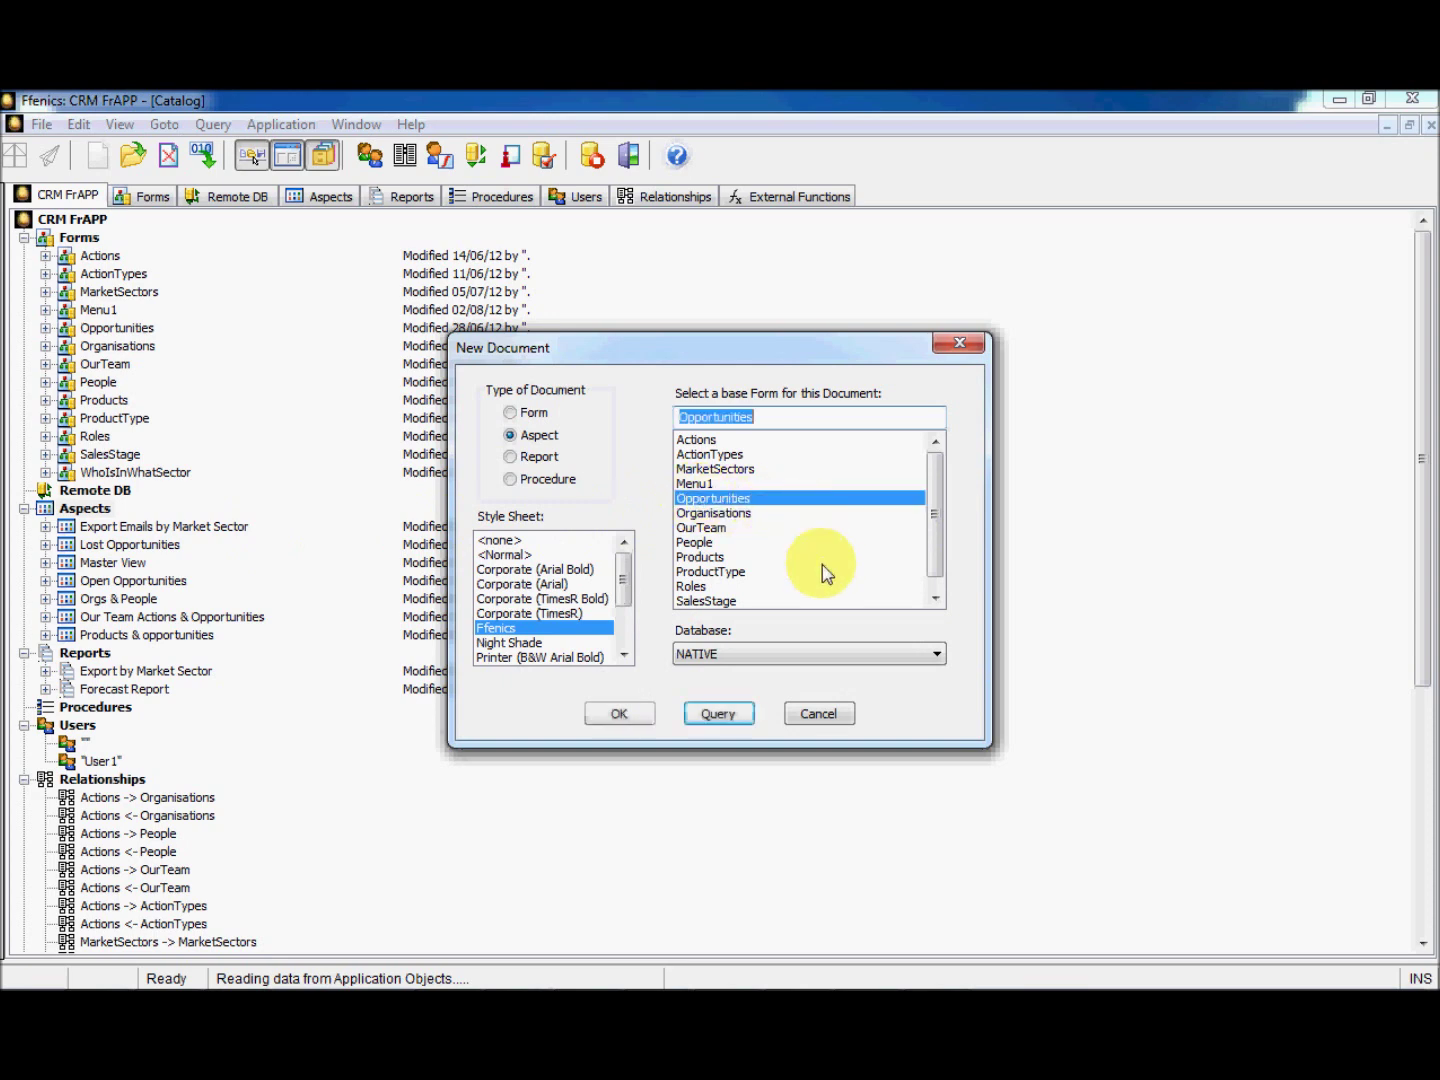
left_click(728, 716)
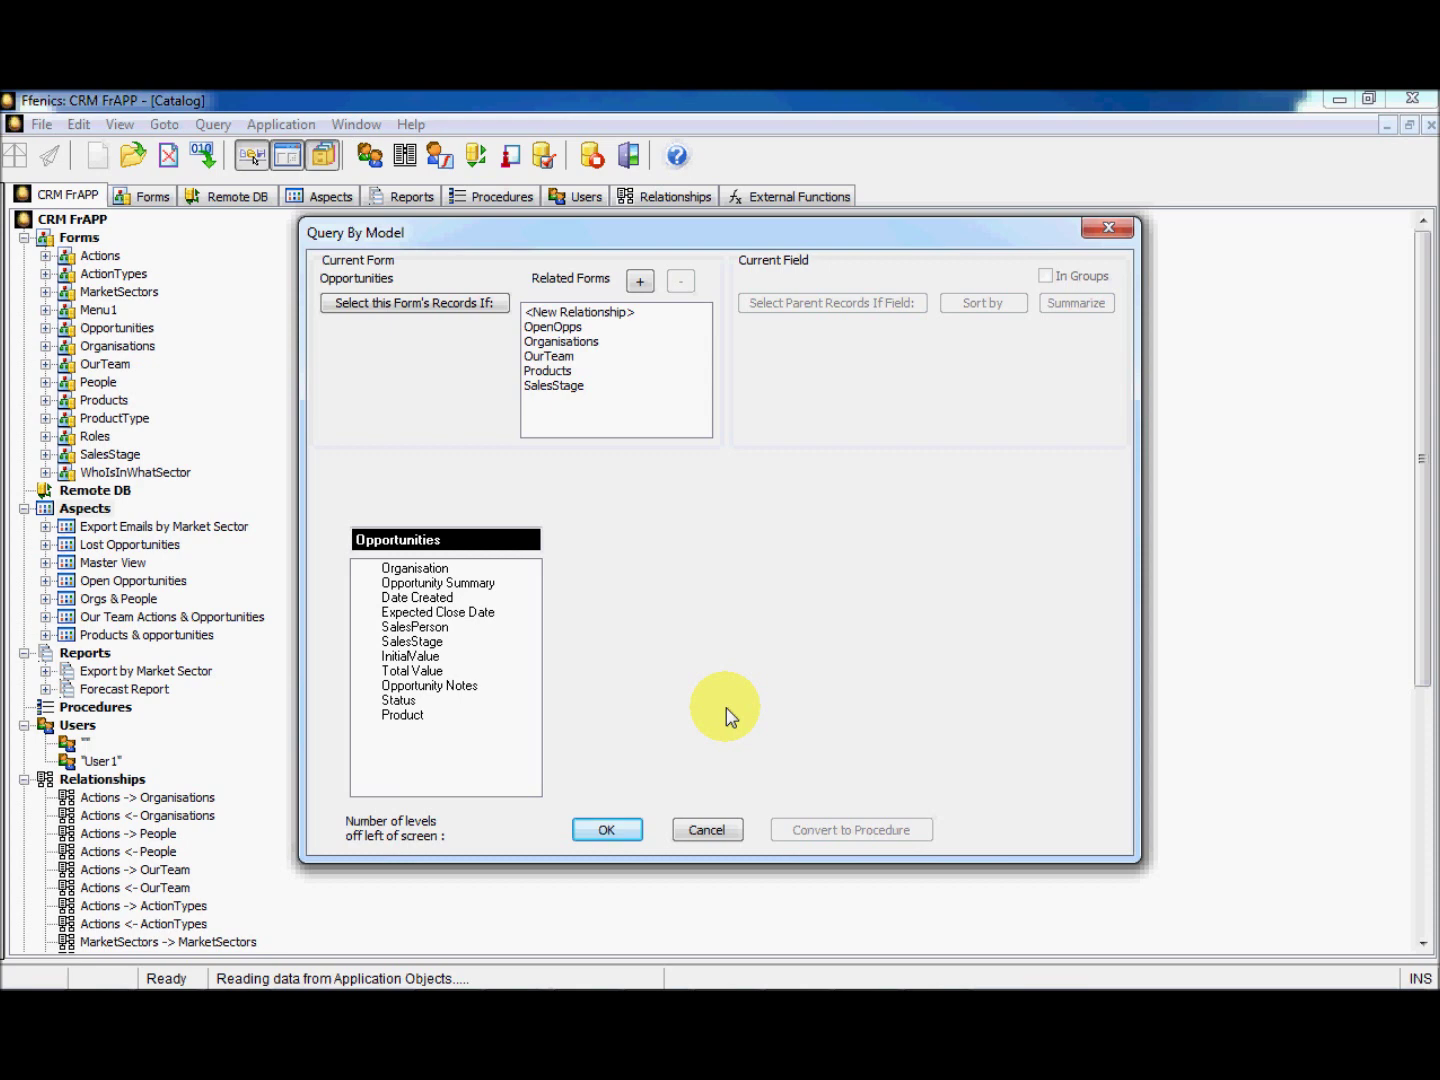
Step: Include Organisation, Opportunity Summary, Date Created, Expected Close Date, SalesPerson, SalesStage, InitialValue, Opportunity Notes and Status as displayed fields in the query
left_click(432, 570)
left_click(433, 585)
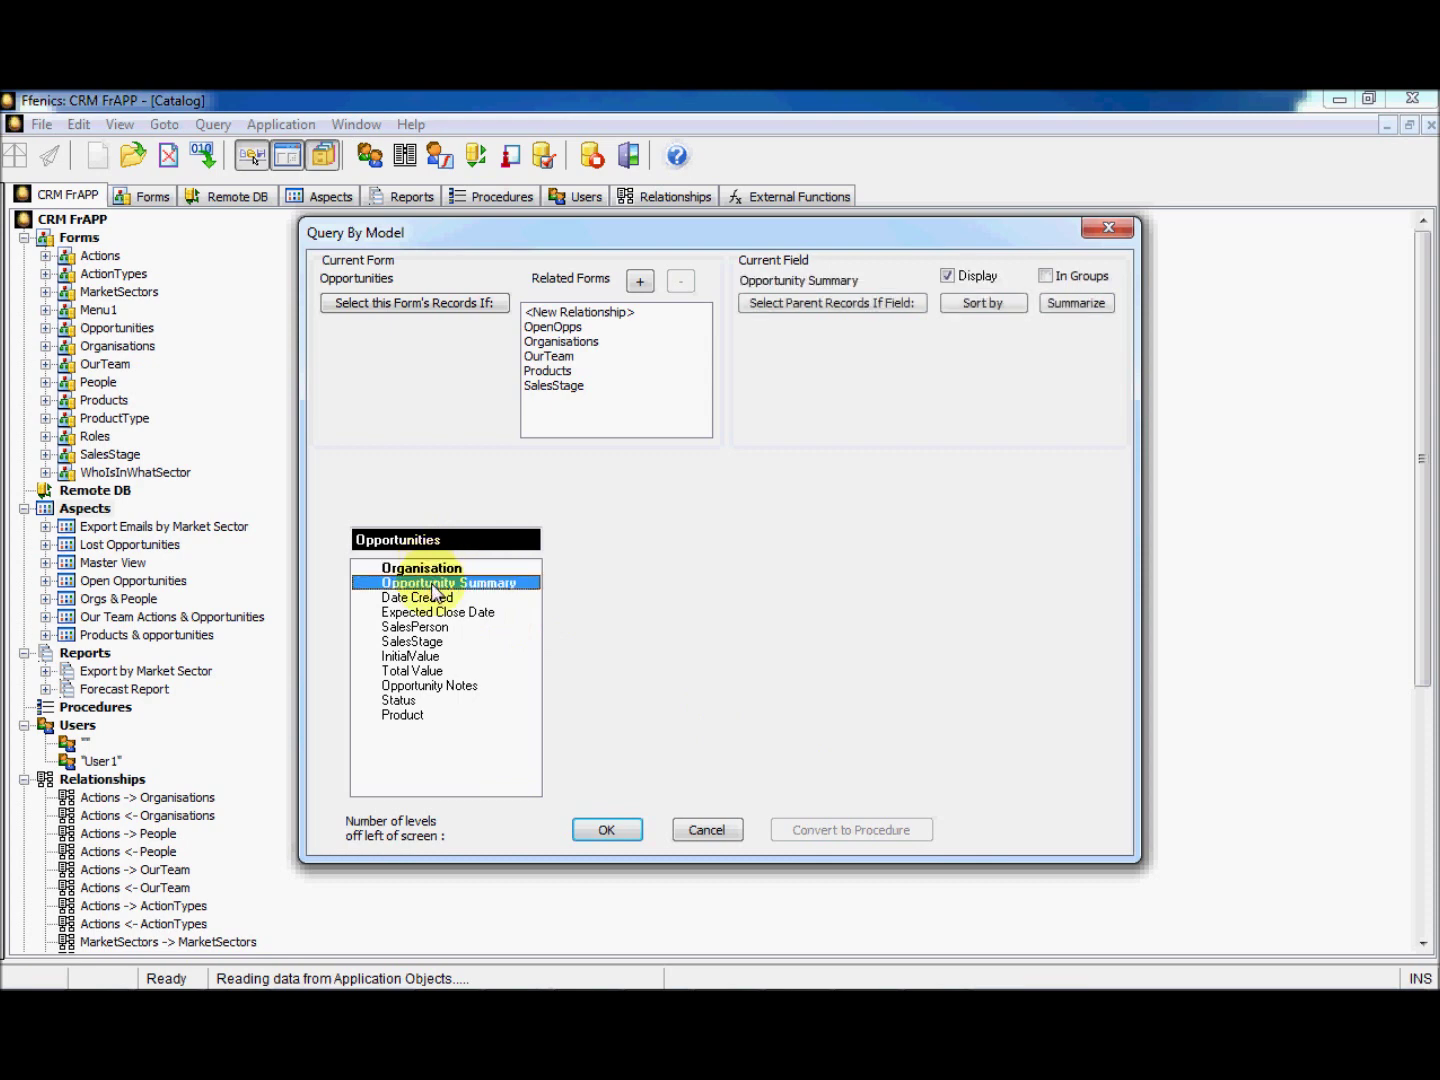
left_click(436, 598)
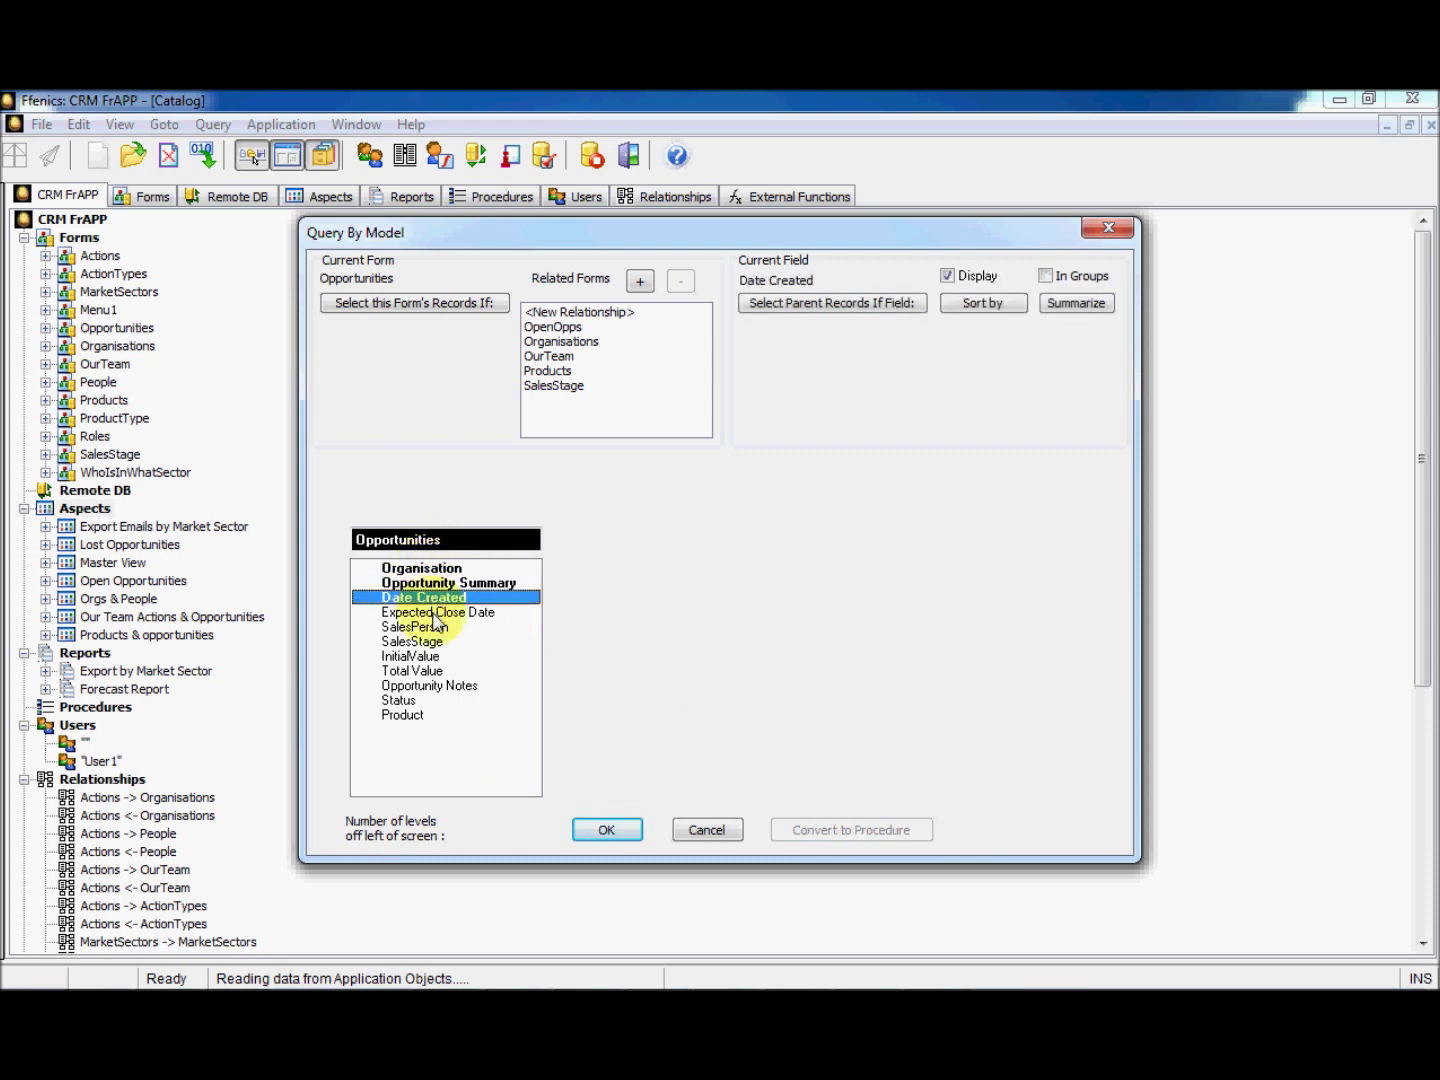
left_click(436, 612)
left_click(438, 627)
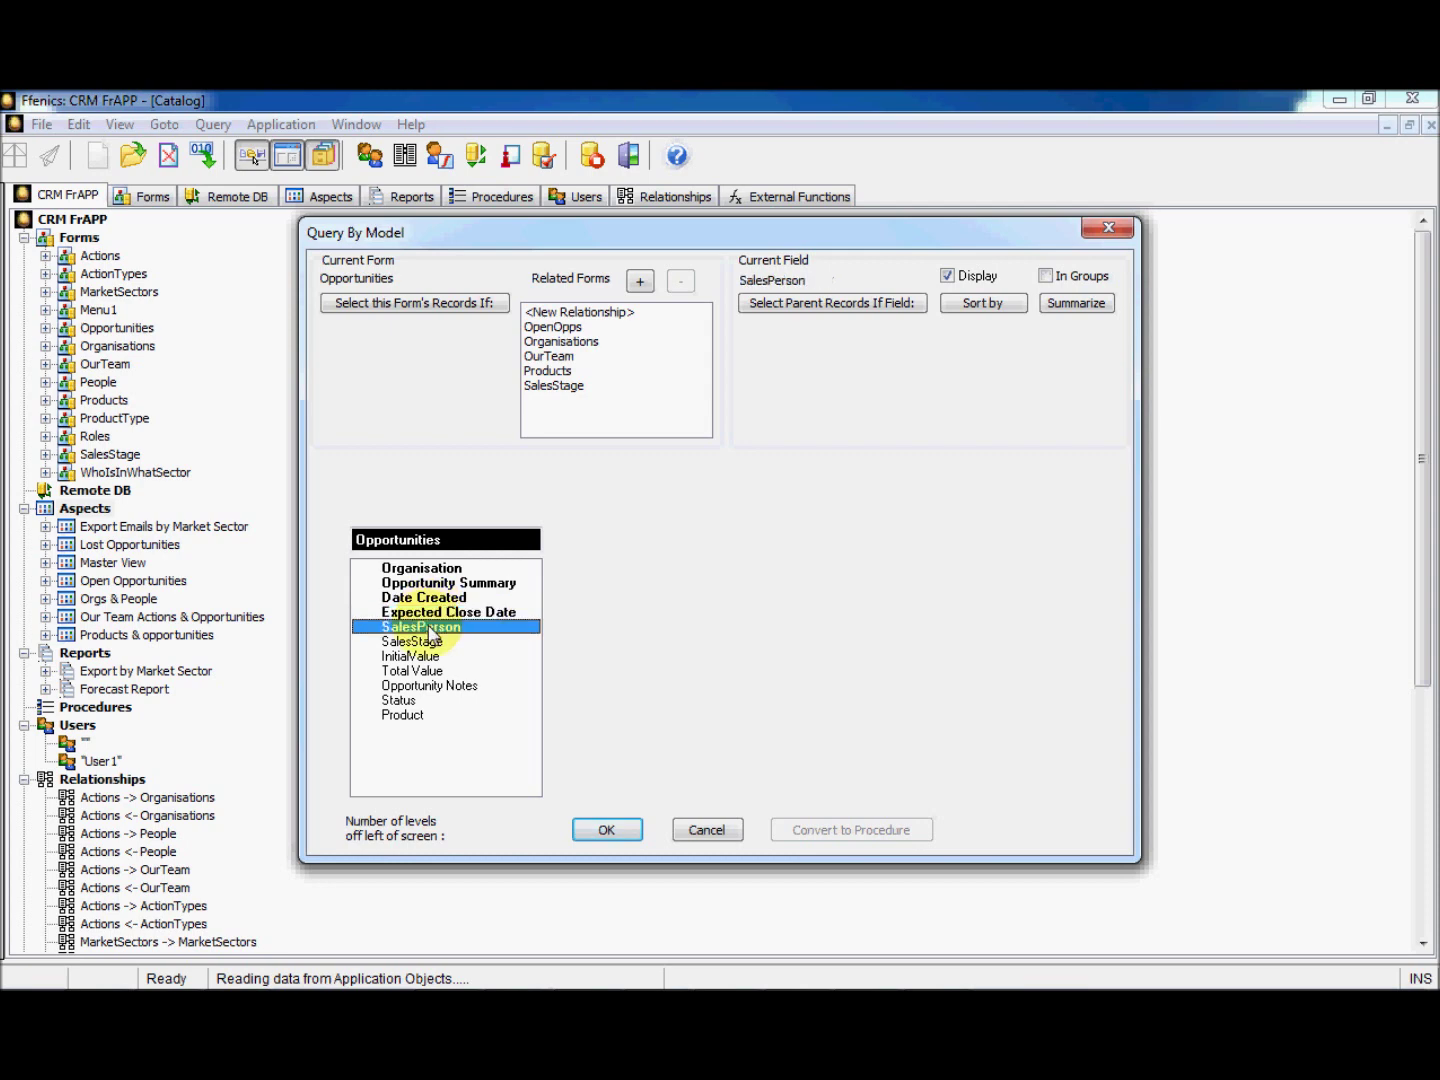
left_click(424, 642)
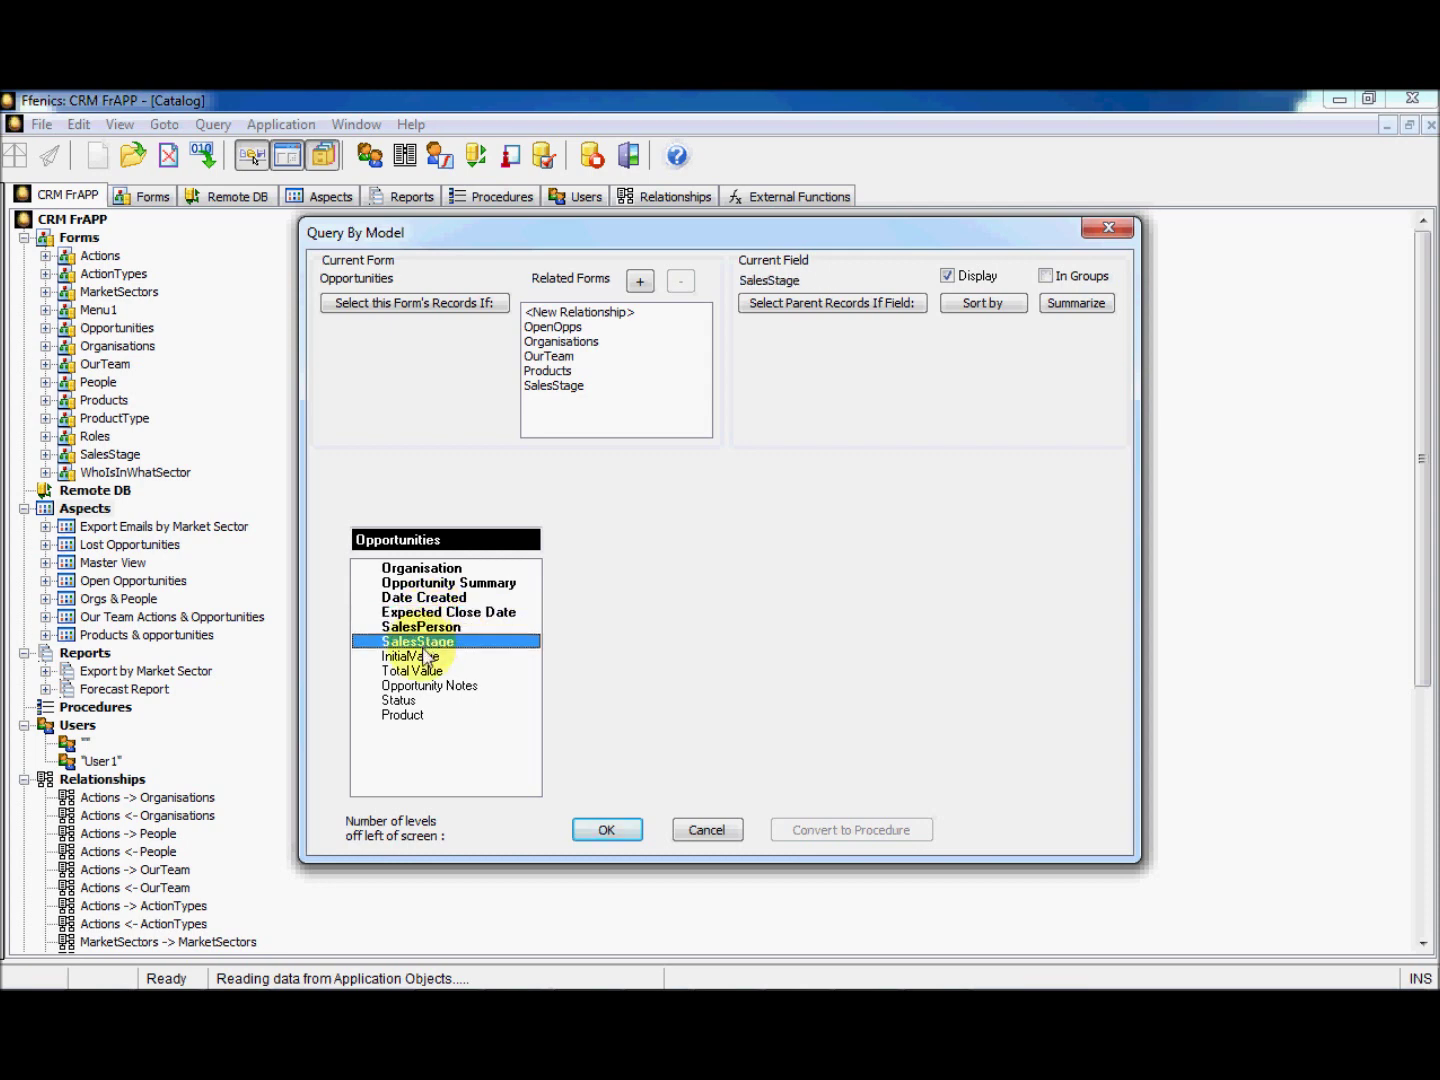
left_click(428, 657)
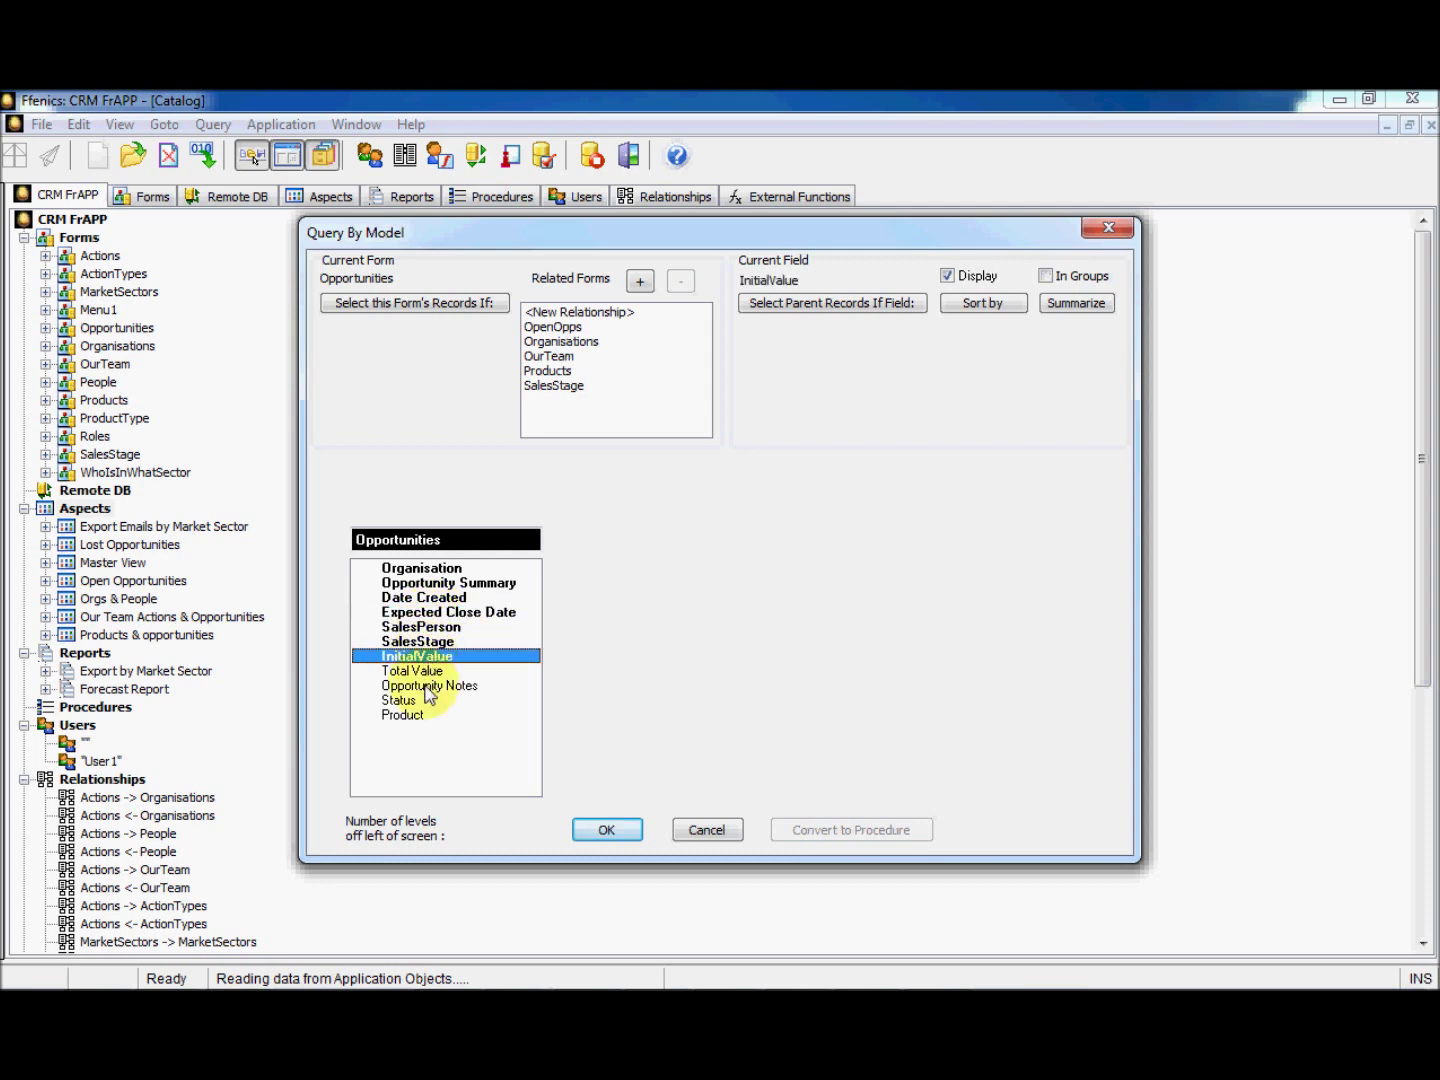
left_click(427, 687)
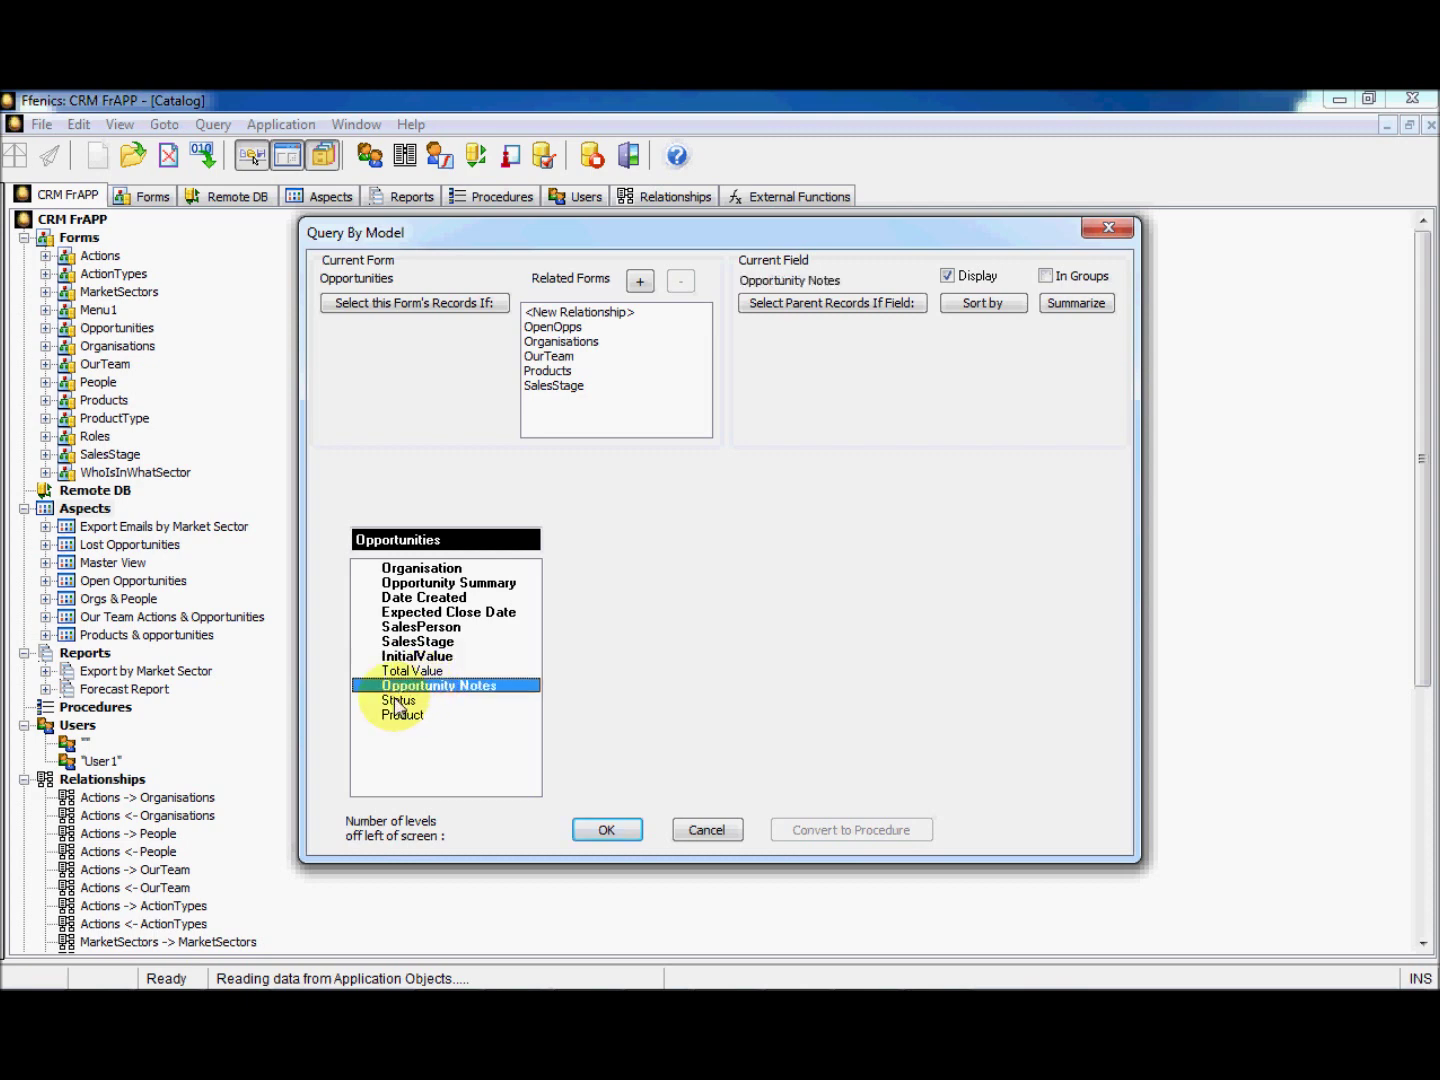
left_click(396, 700)
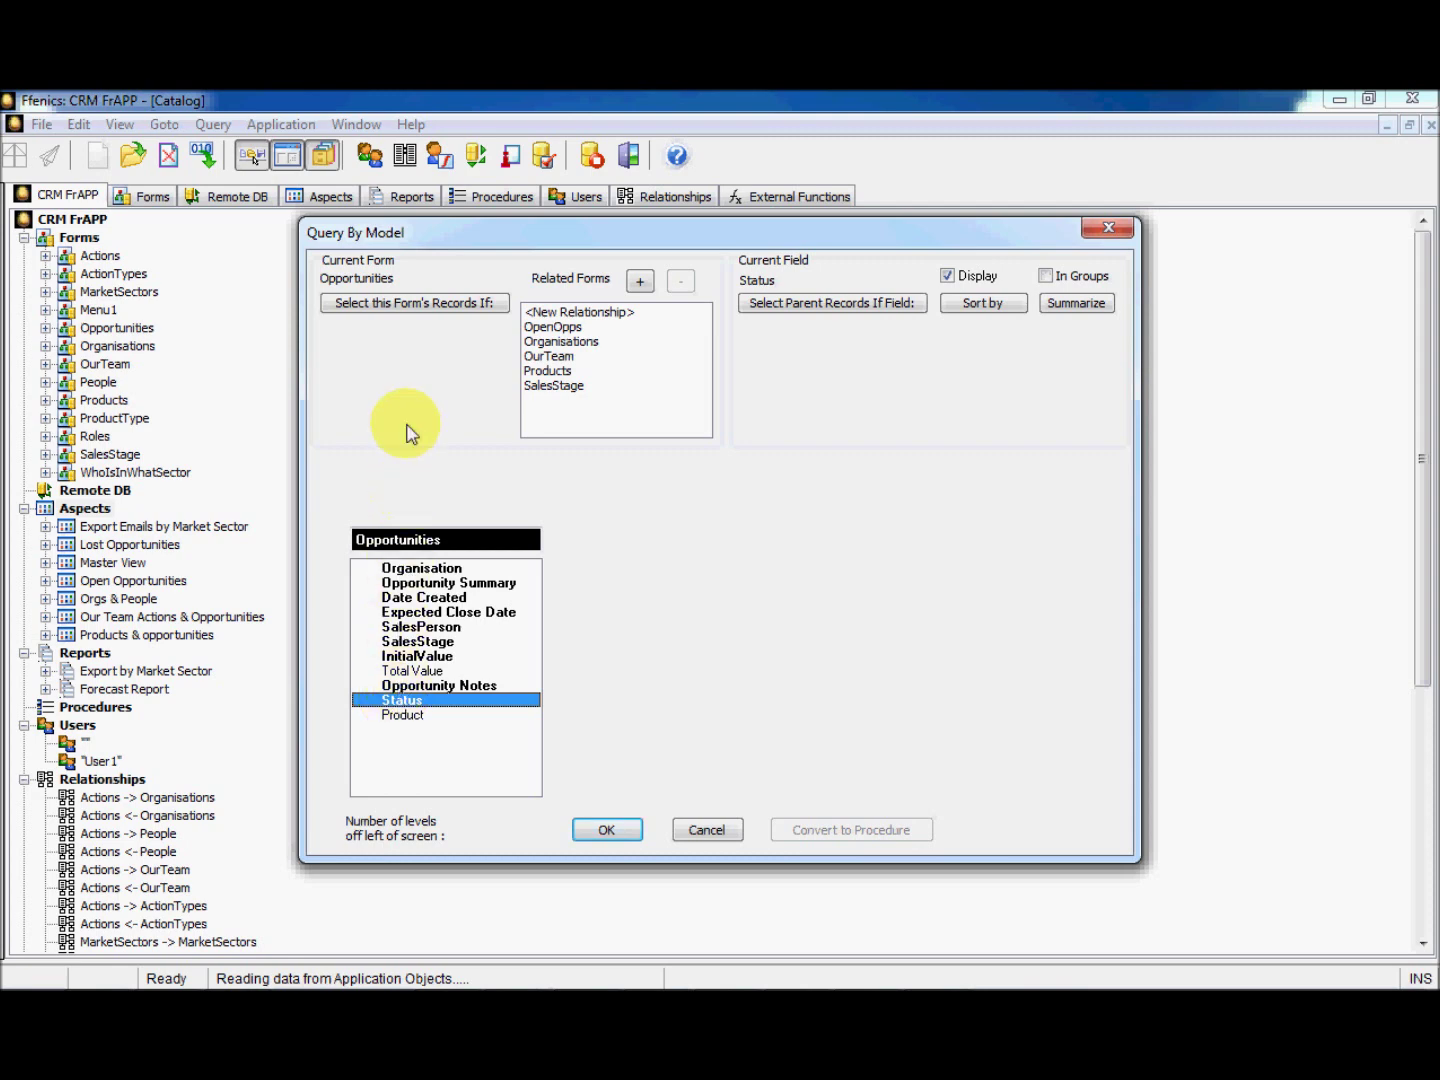
Step: Filter the Opportunities records with the selection expression "status = open" and accept the query
left_click(425, 309)
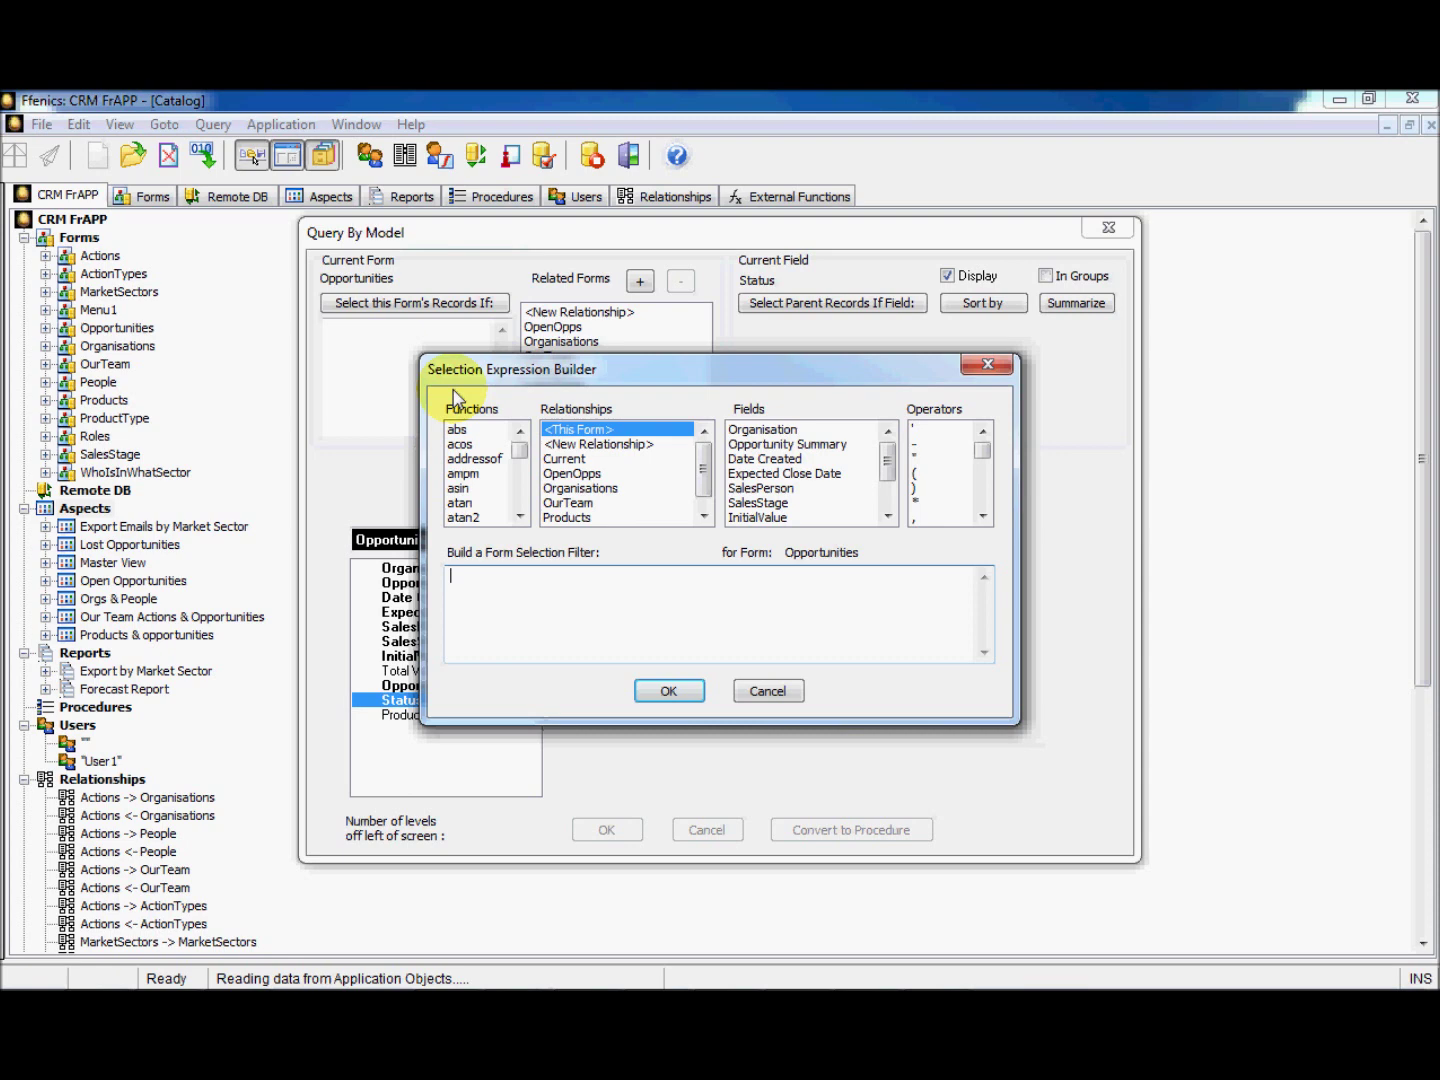
type("status = open")
left_click(670, 692)
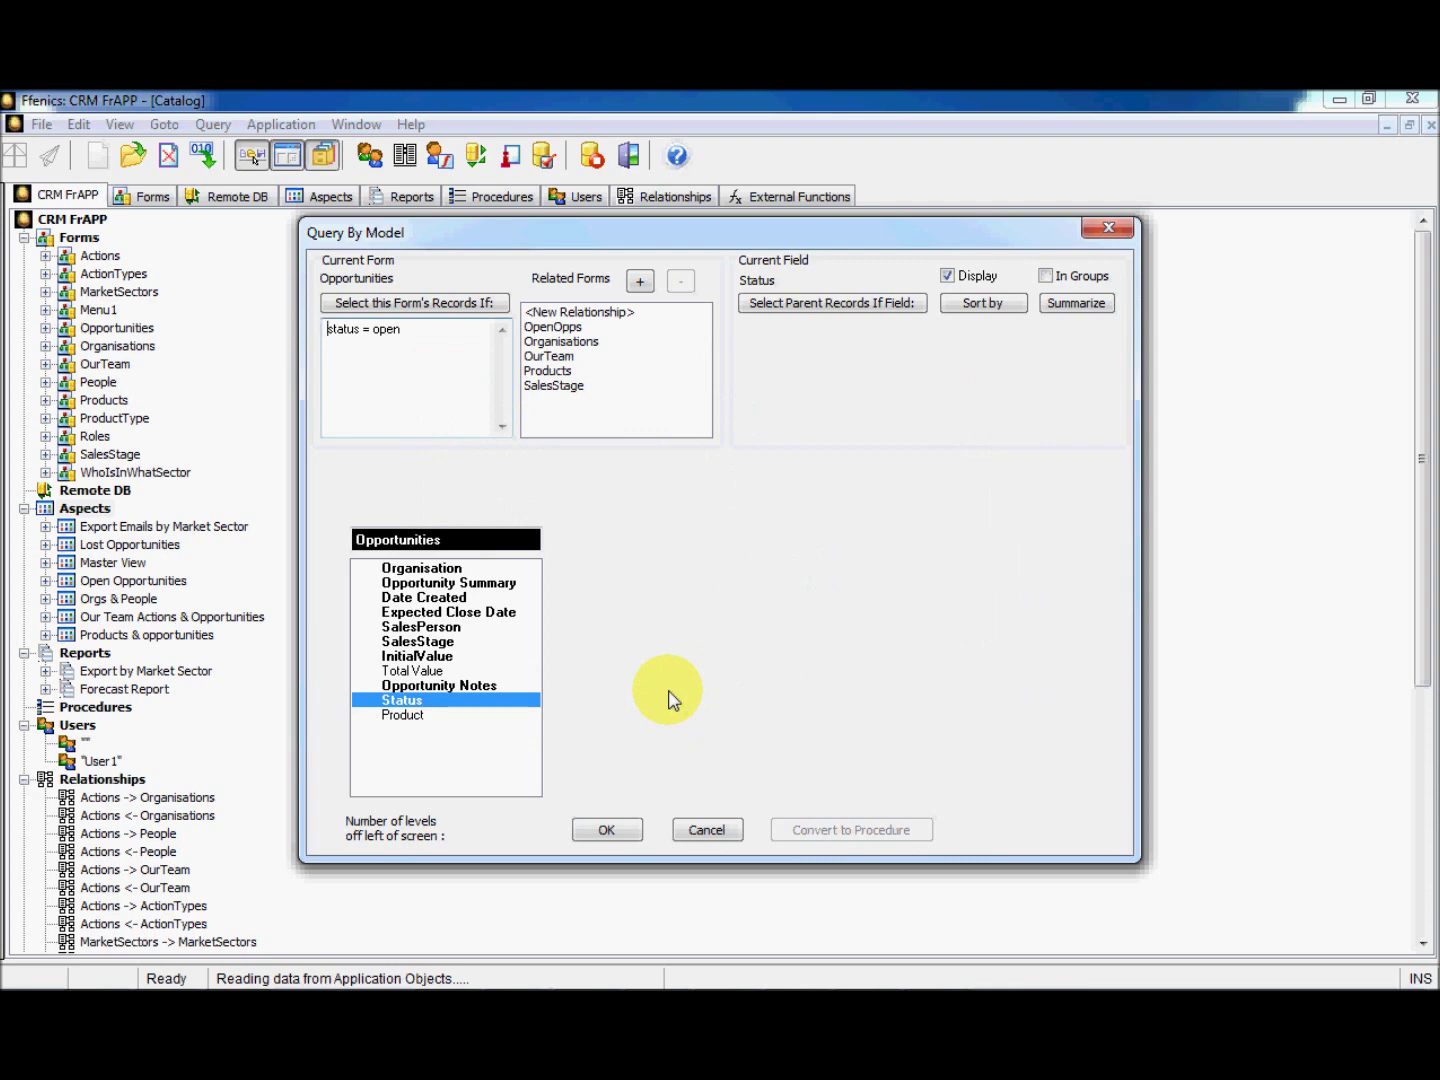
left_click(605, 833)
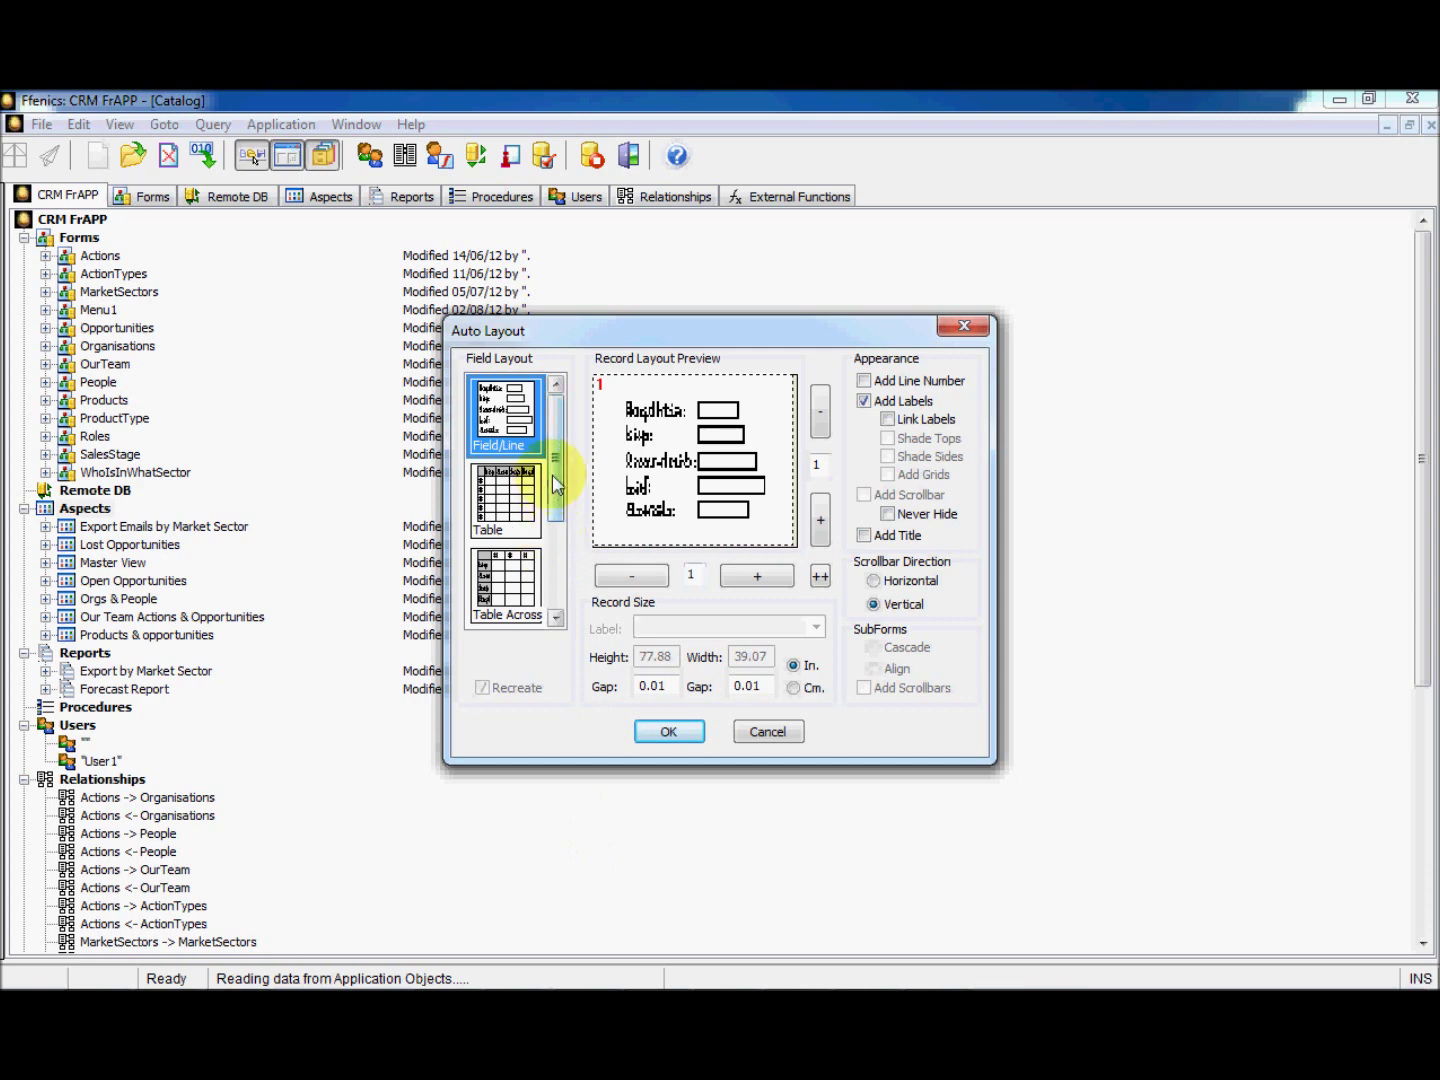
Step: Generate the aspect's automatic layout with the Field/Line arrangement and labels added
mouse_move(553, 490)
left_mouse_down()
mouse_move(556, 595)
mouse_move(576, 472)
left_mouse_up()
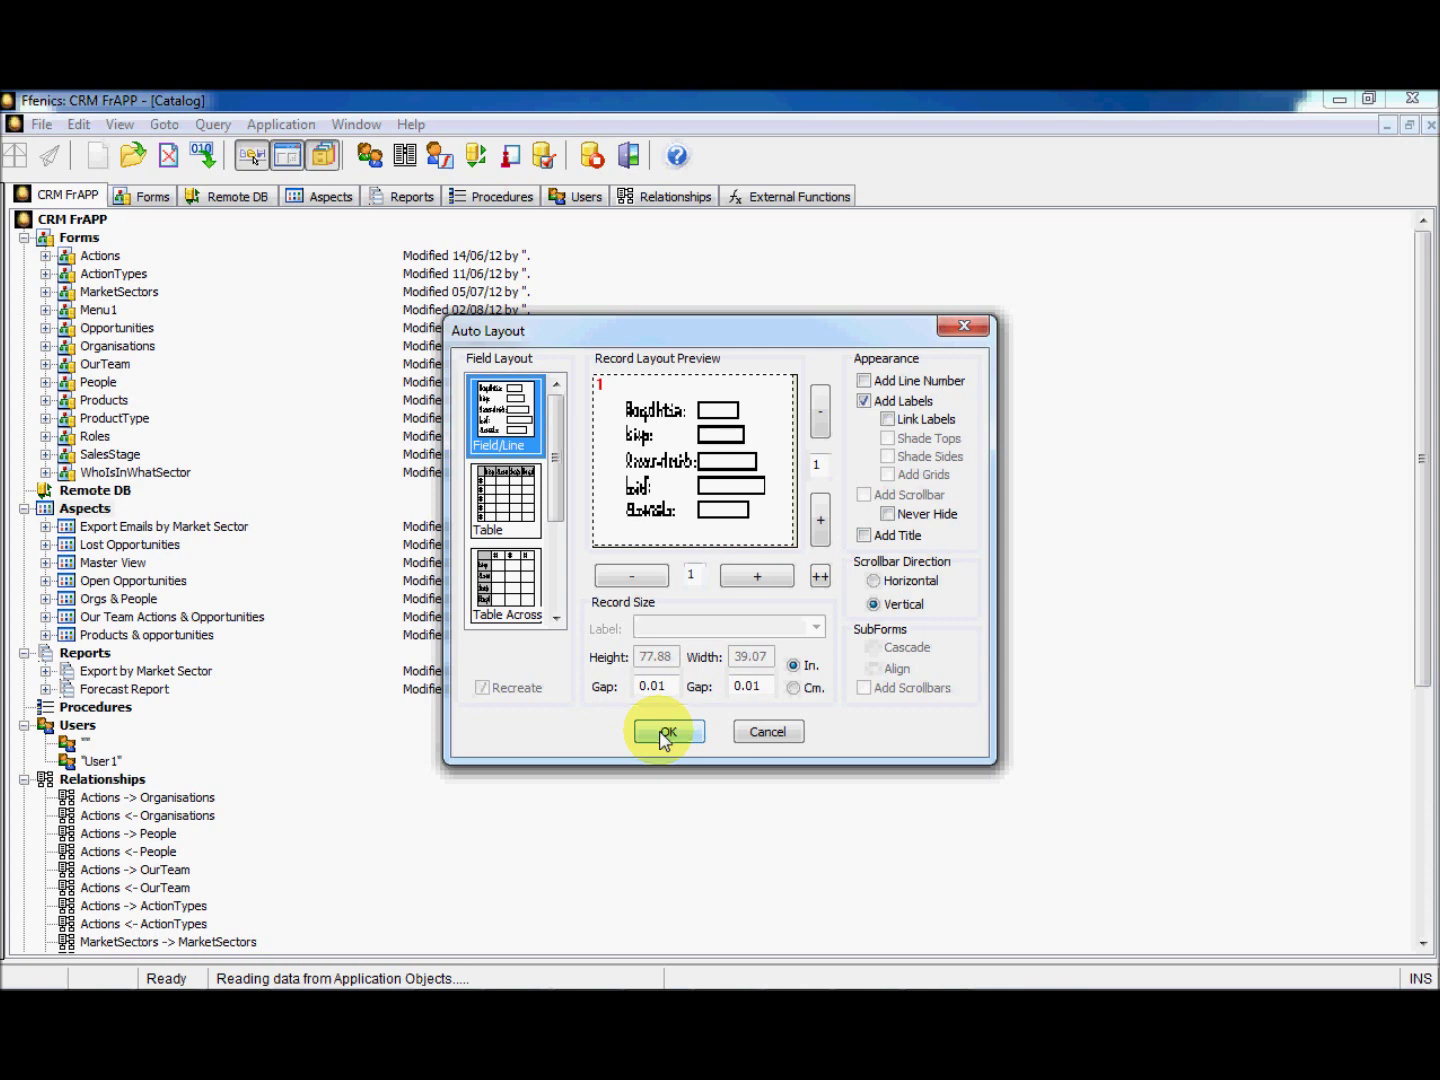
mouse_move(553, 480)
left_mouse_down()
mouse_move(556, 546)
mouse_move(566, 458)
left_mouse_up()
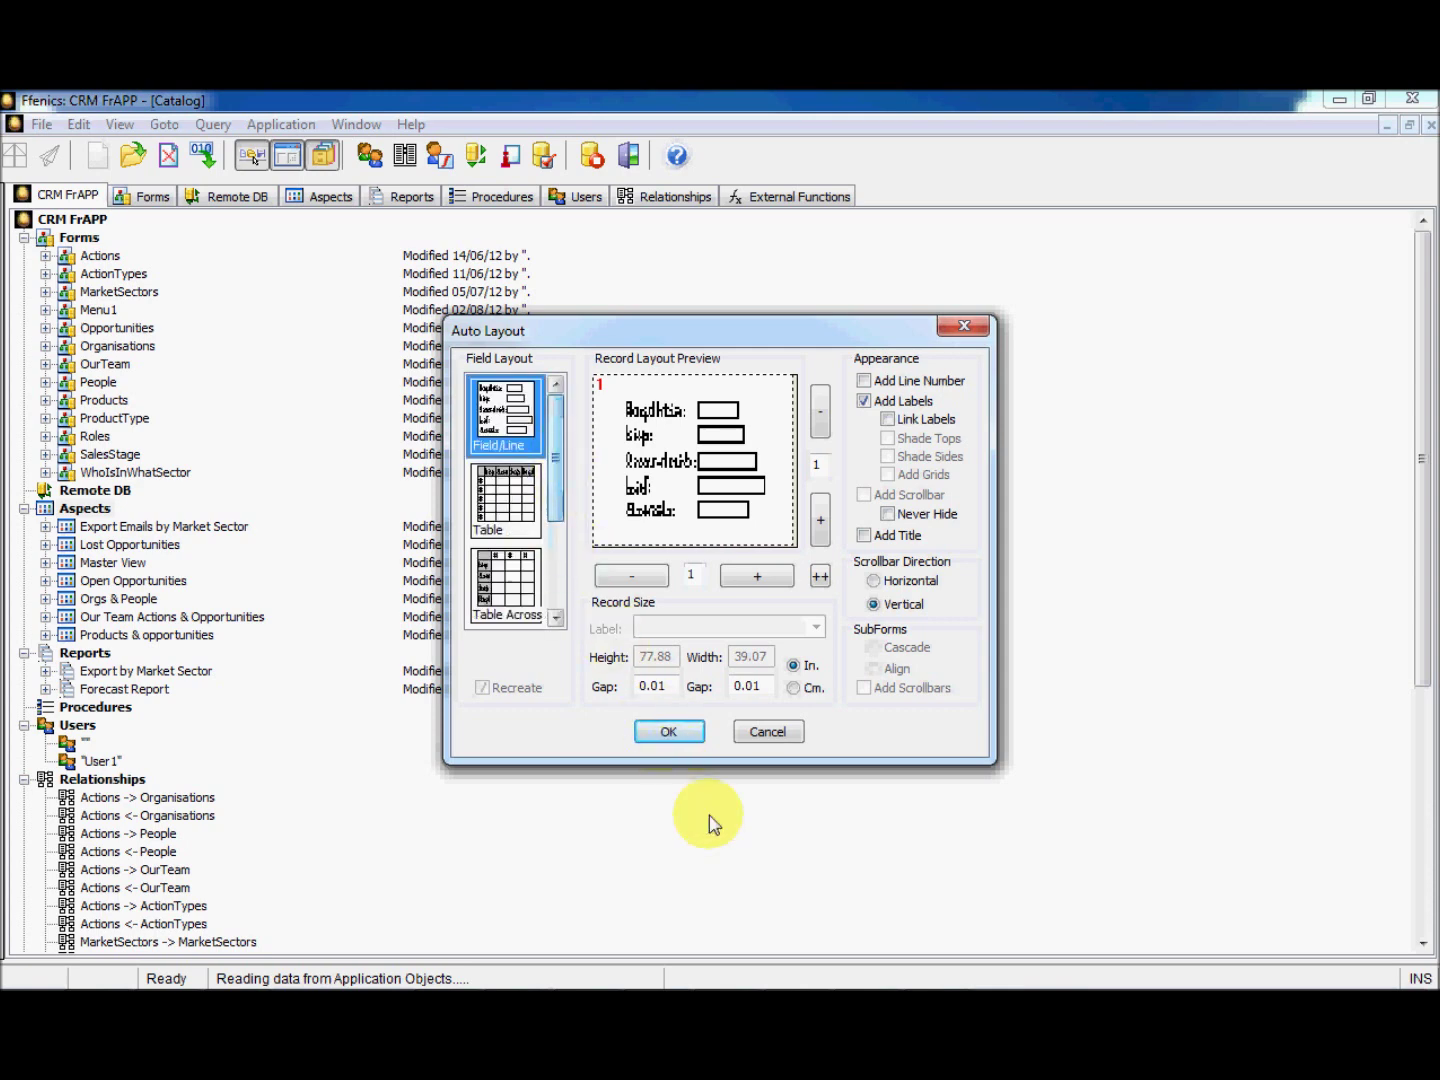
left_click(688, 745)
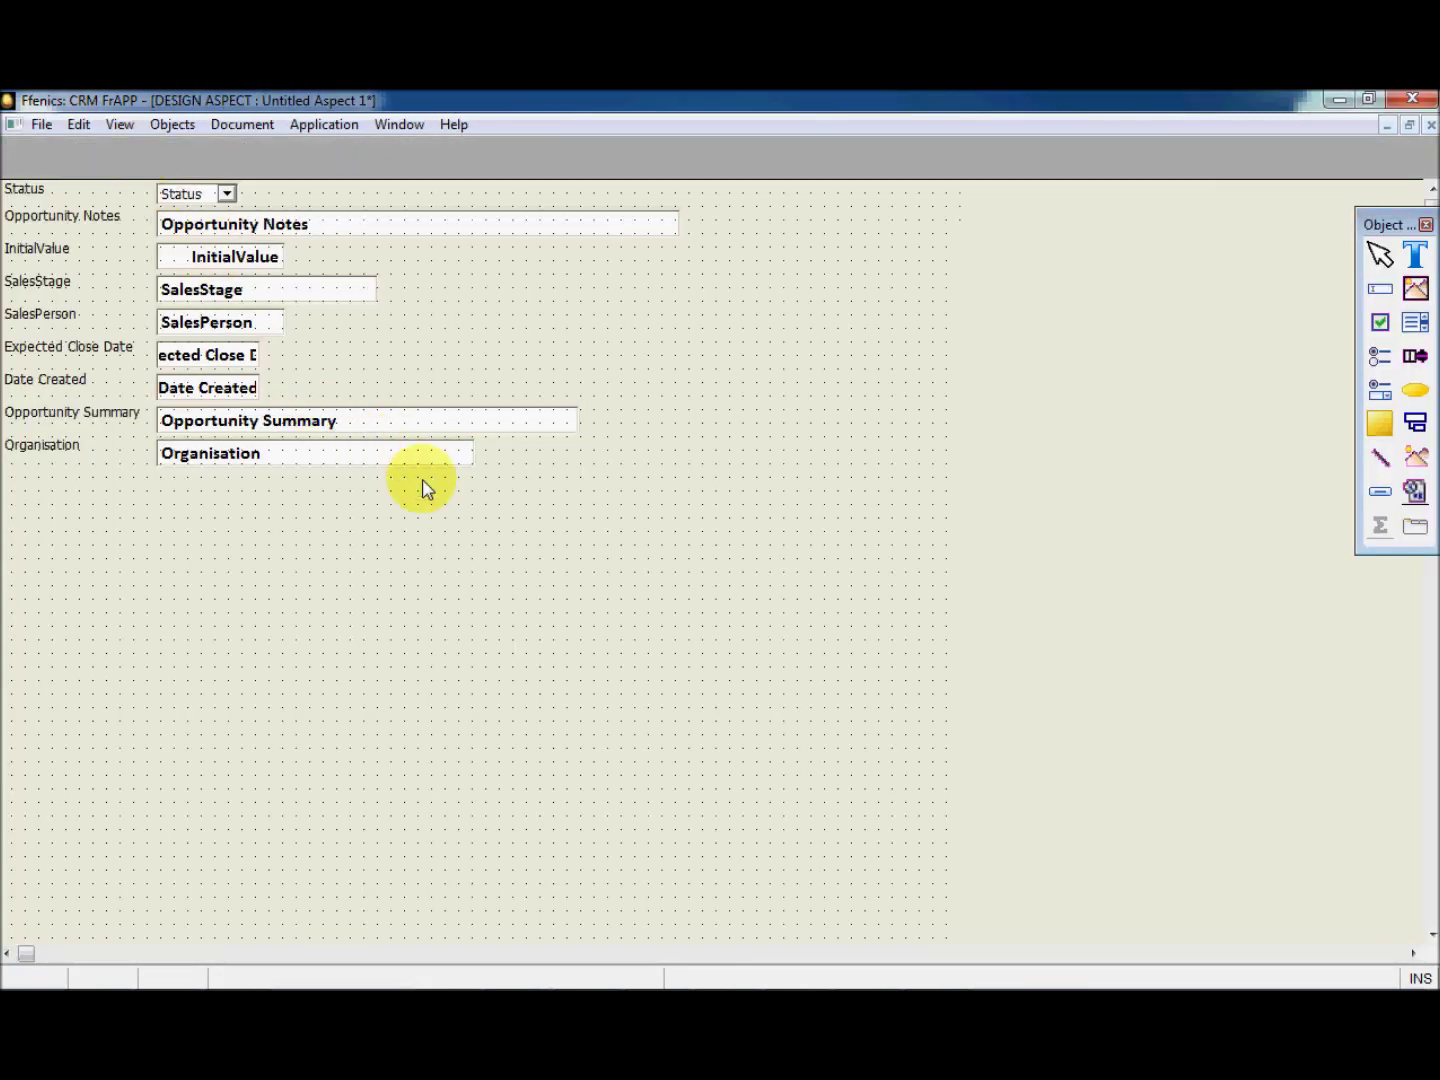
left_click_drag(30, 231, 430, 470)
left_click_drag(530, 528, 13, 186)
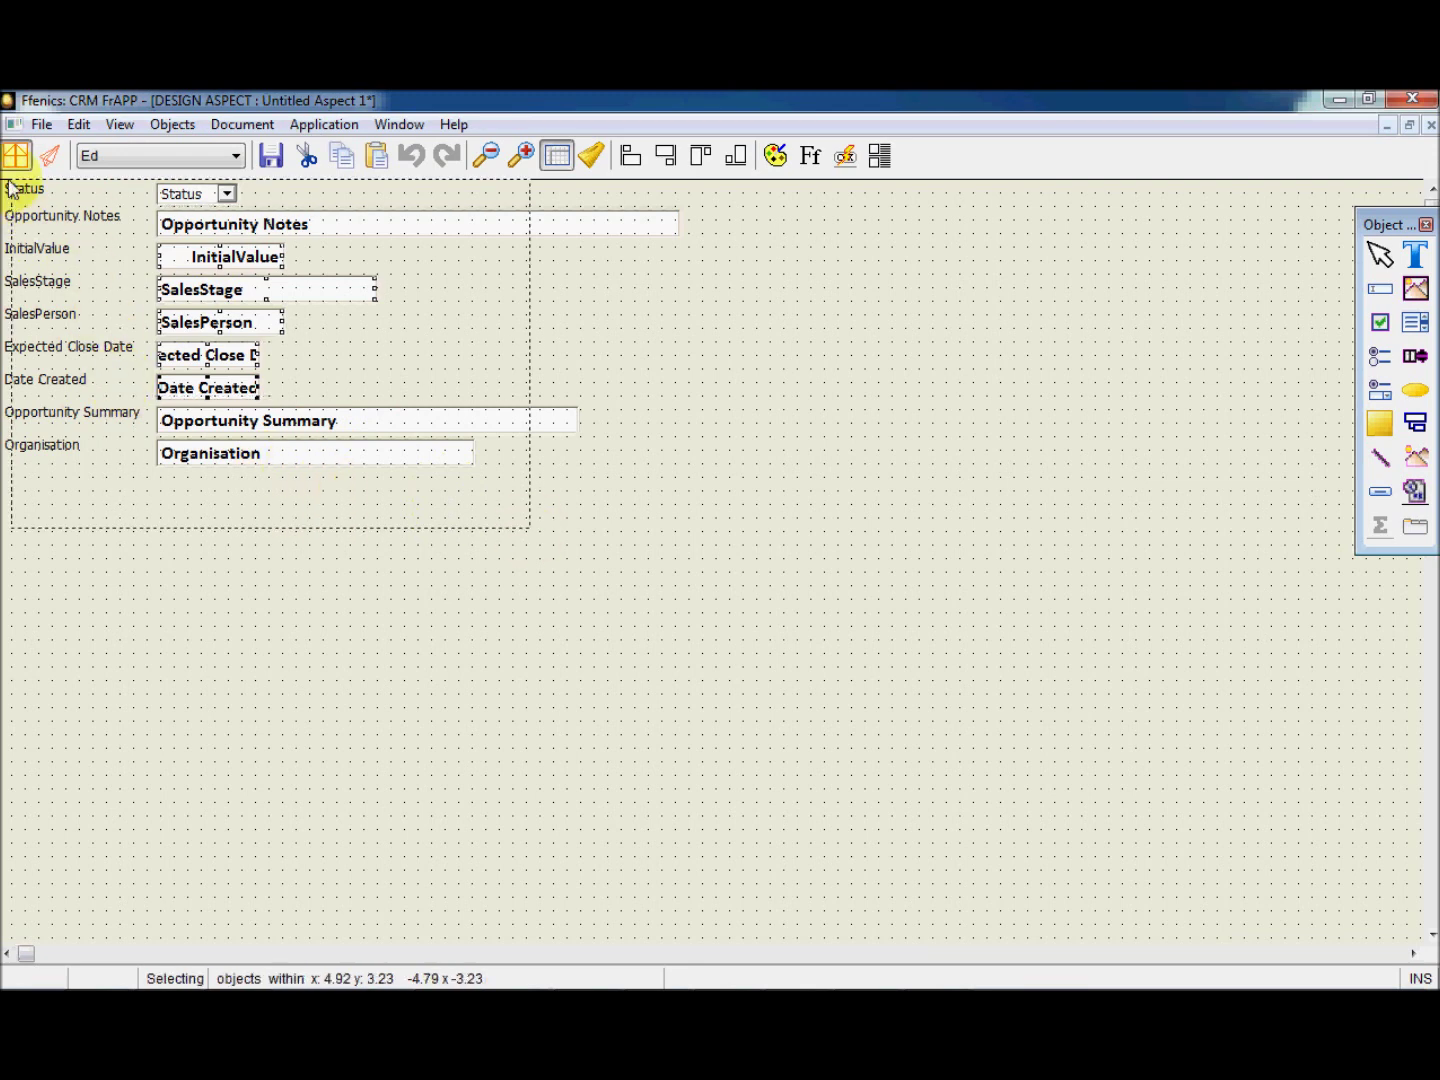
left_click(379, 608)
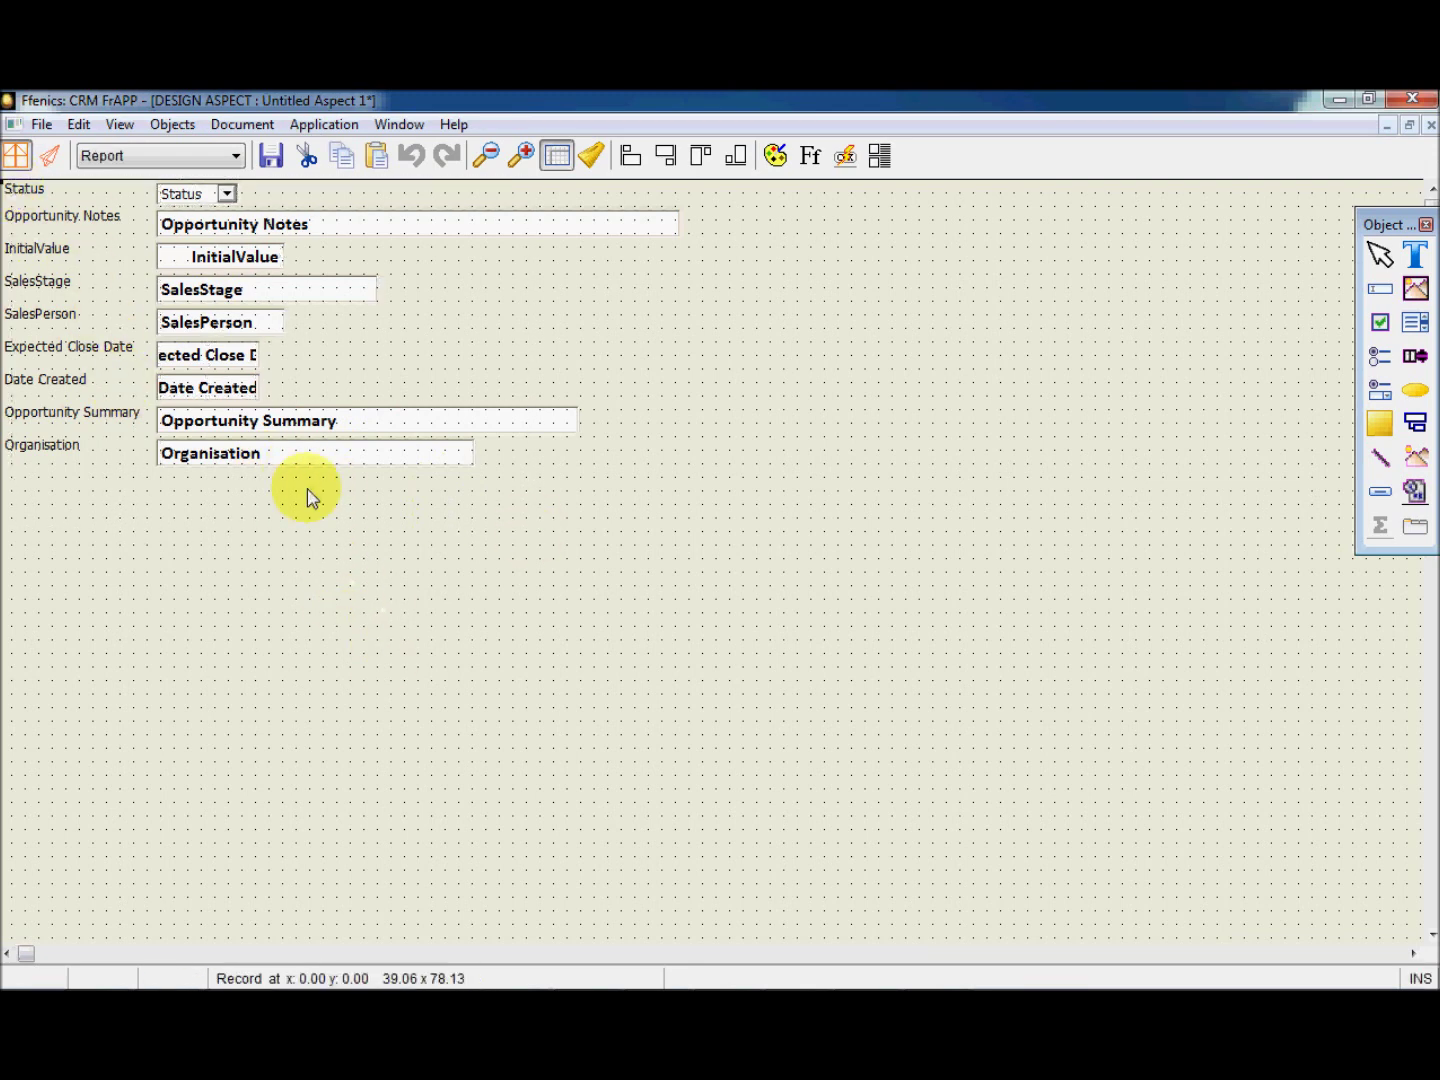
Step: Move all labels and fields together towards the middle of the form, placing the Status label at about x 2.50, y 1.63
left_click(79, 125)
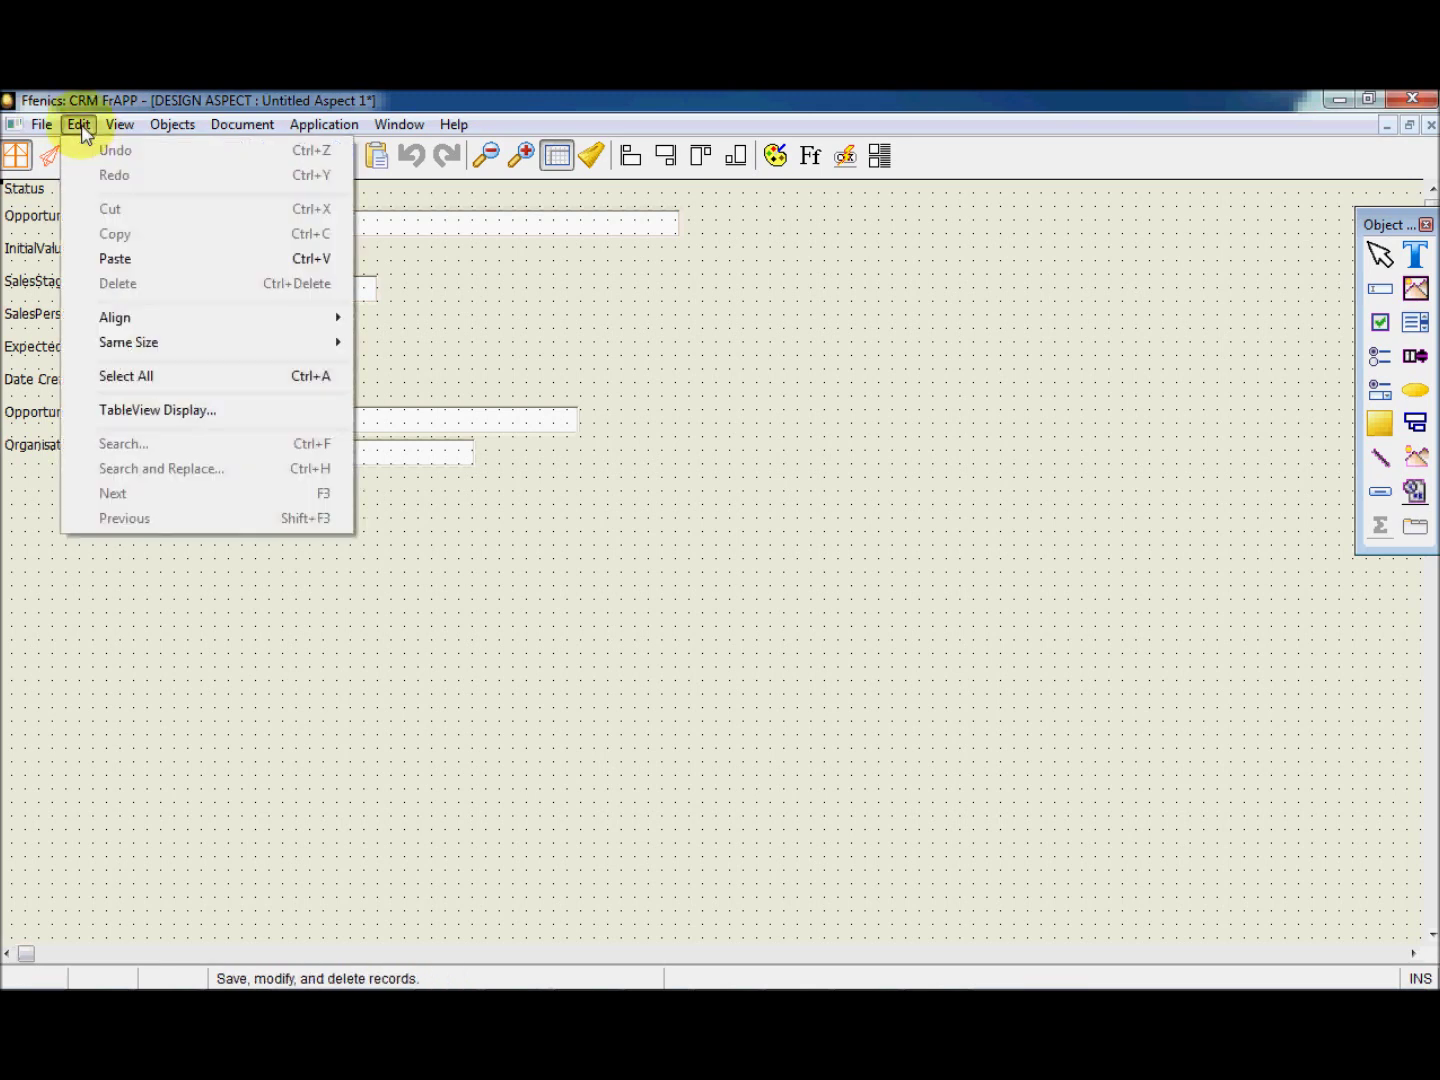
left_click(135, 382)
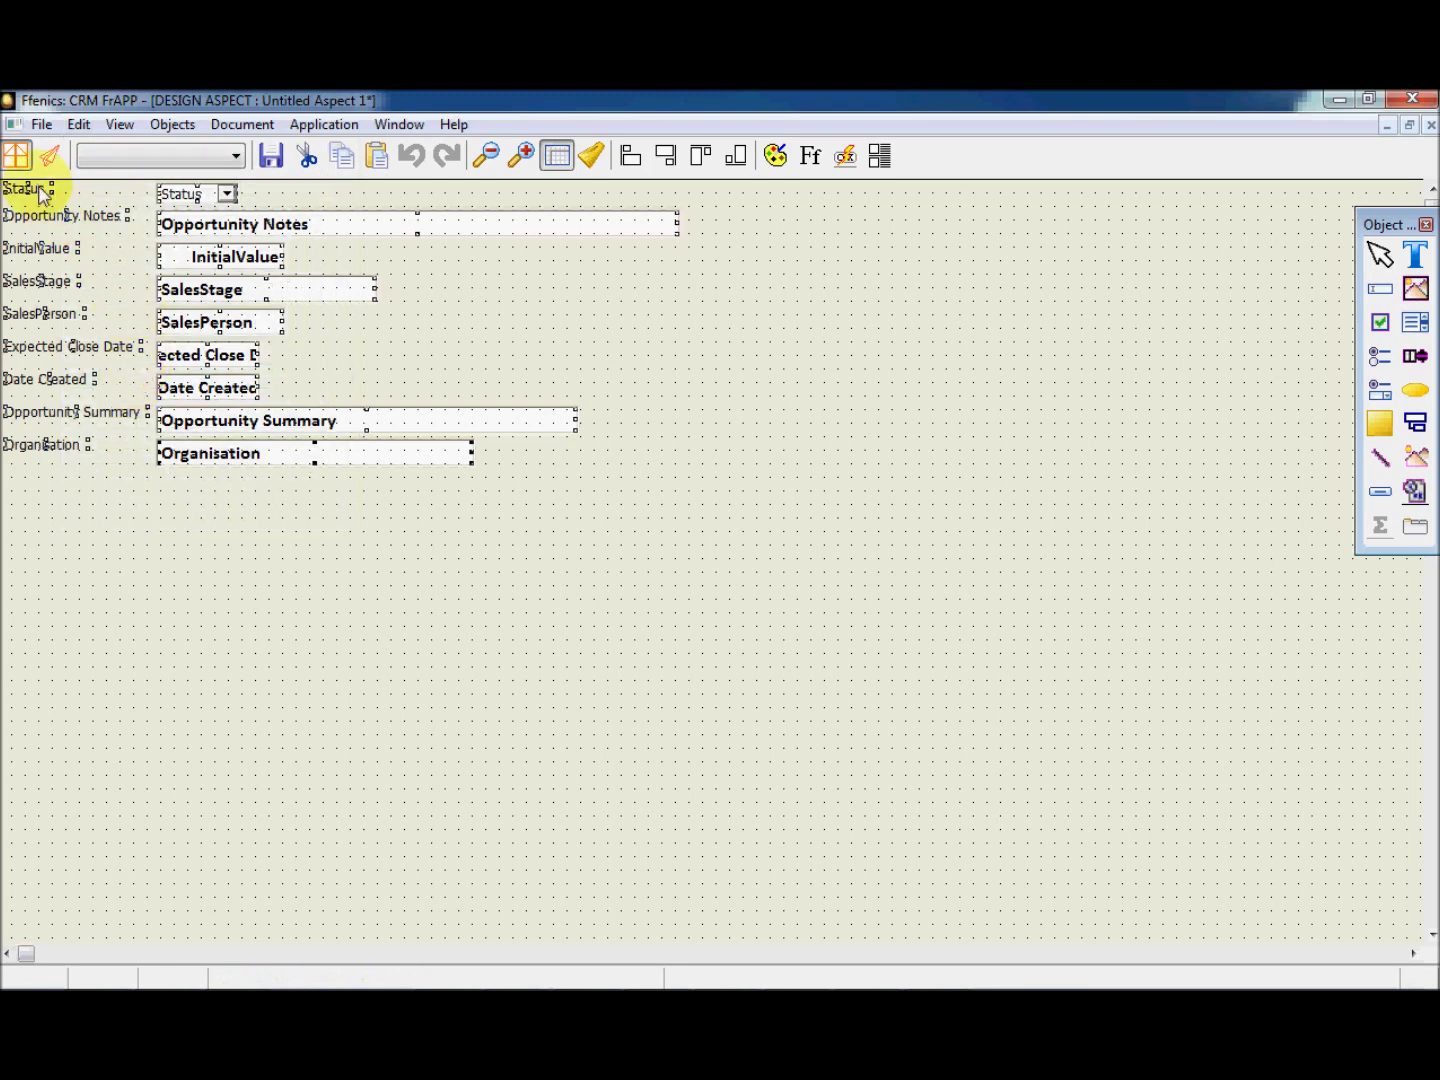
left_click_drag(42, 195, 310, 370)
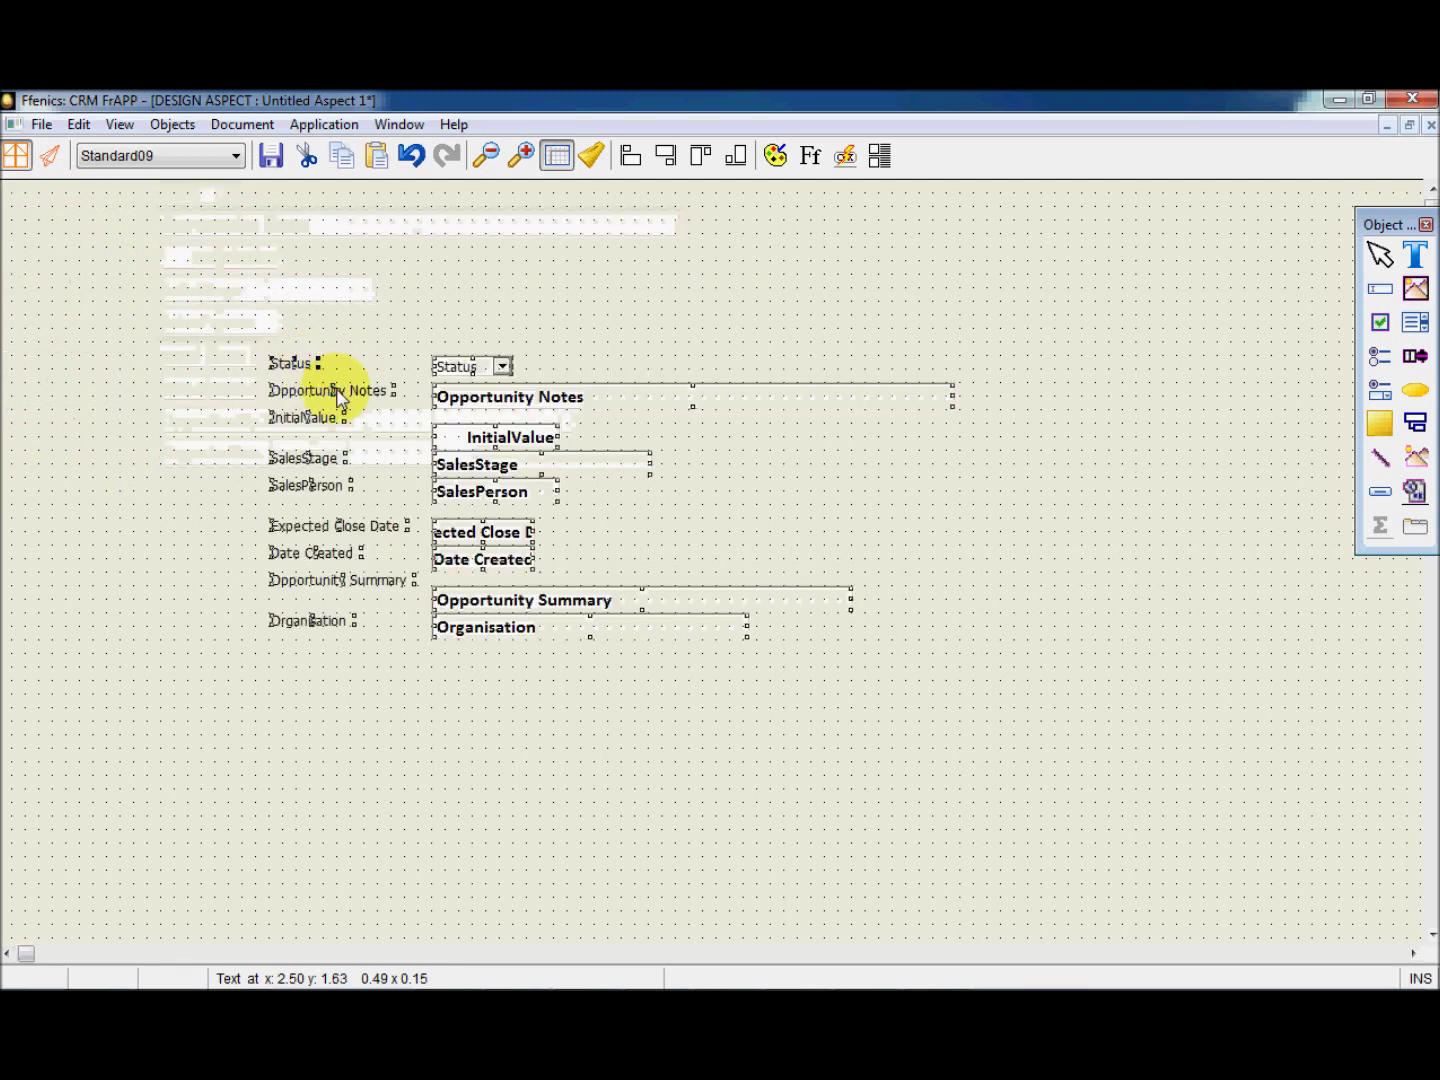
left_click(592, 722)
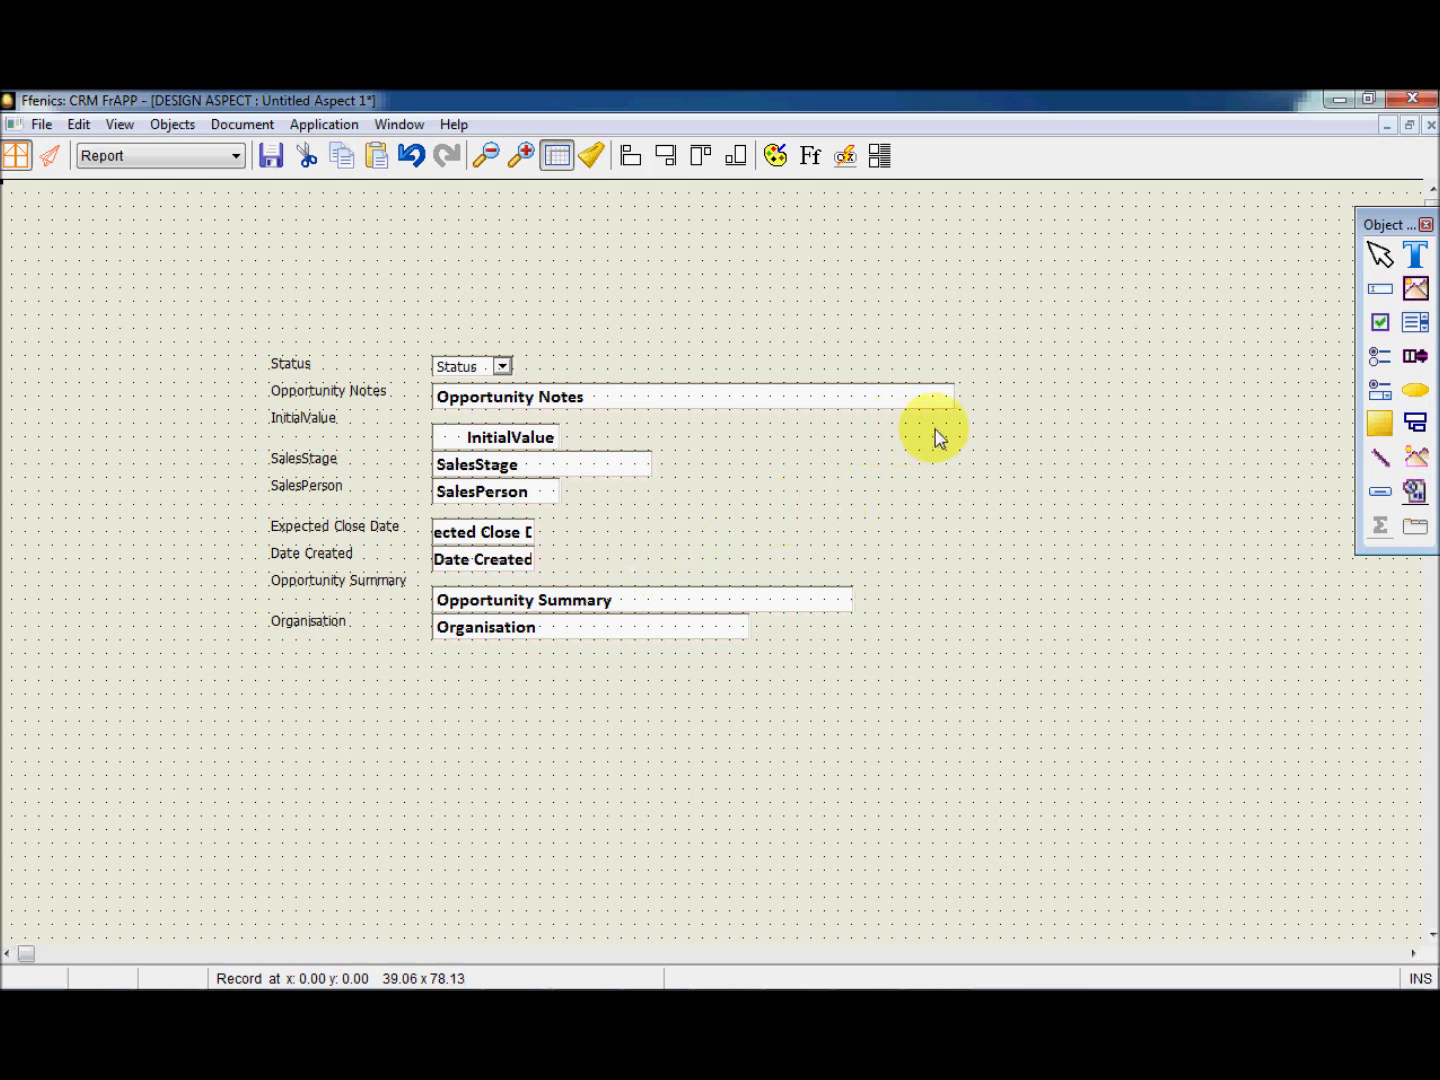
Step: Add the title text "Open Opportunities" above the fields at about x 4.13, y 0.38
left_click(1415, 257)
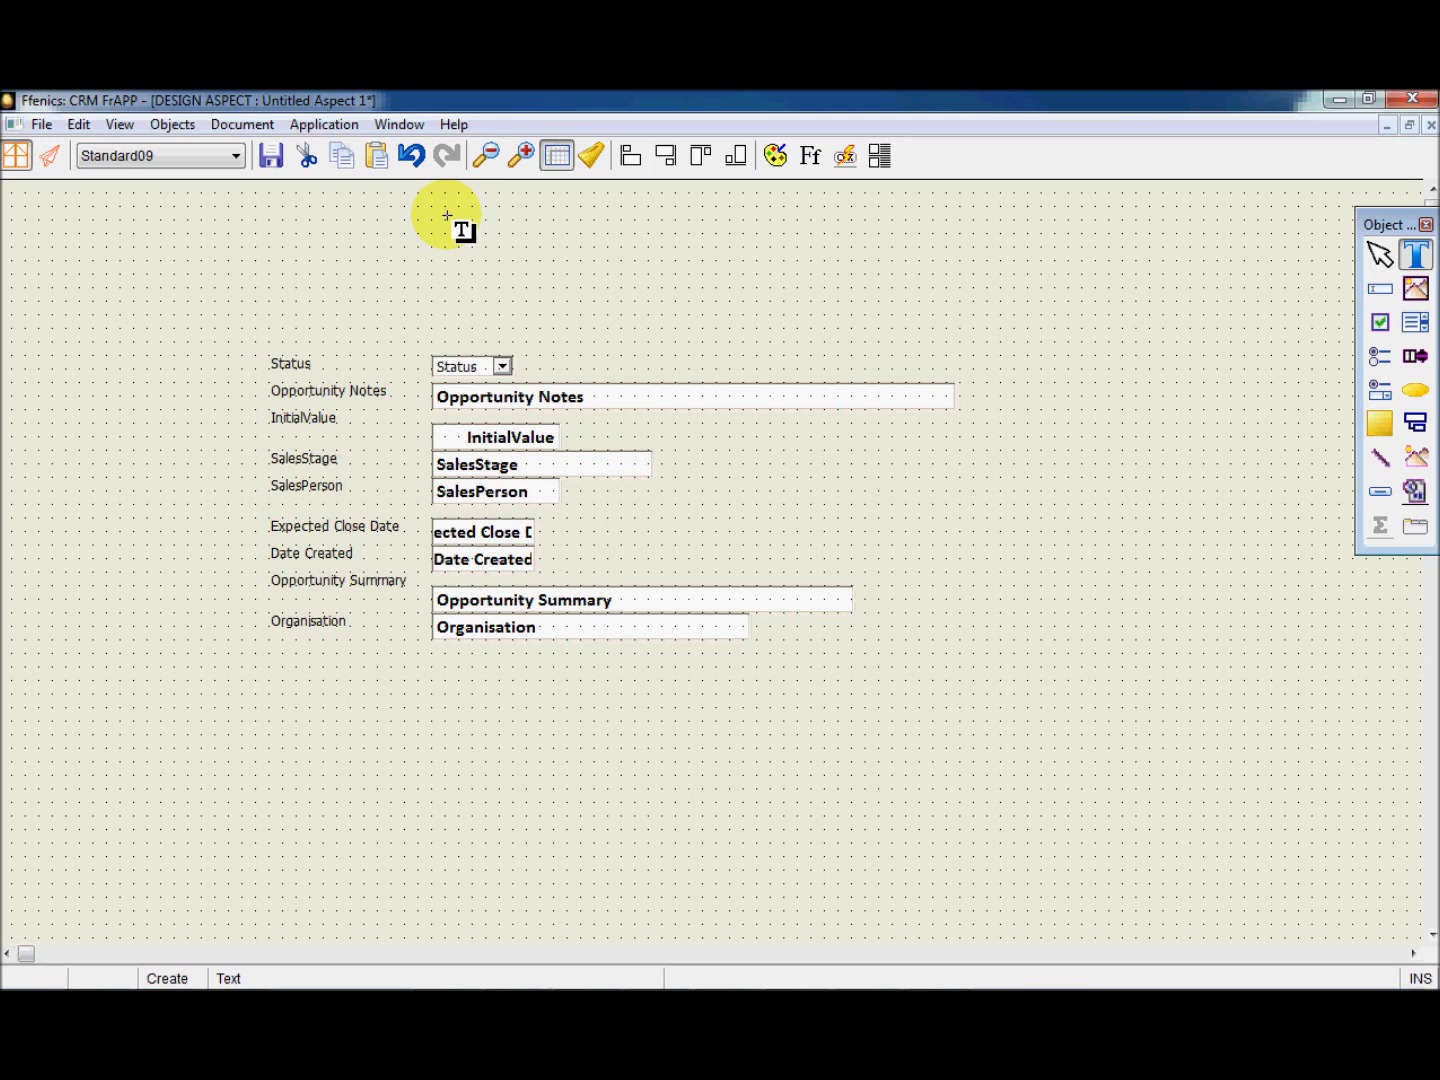
left_click(447, 216)
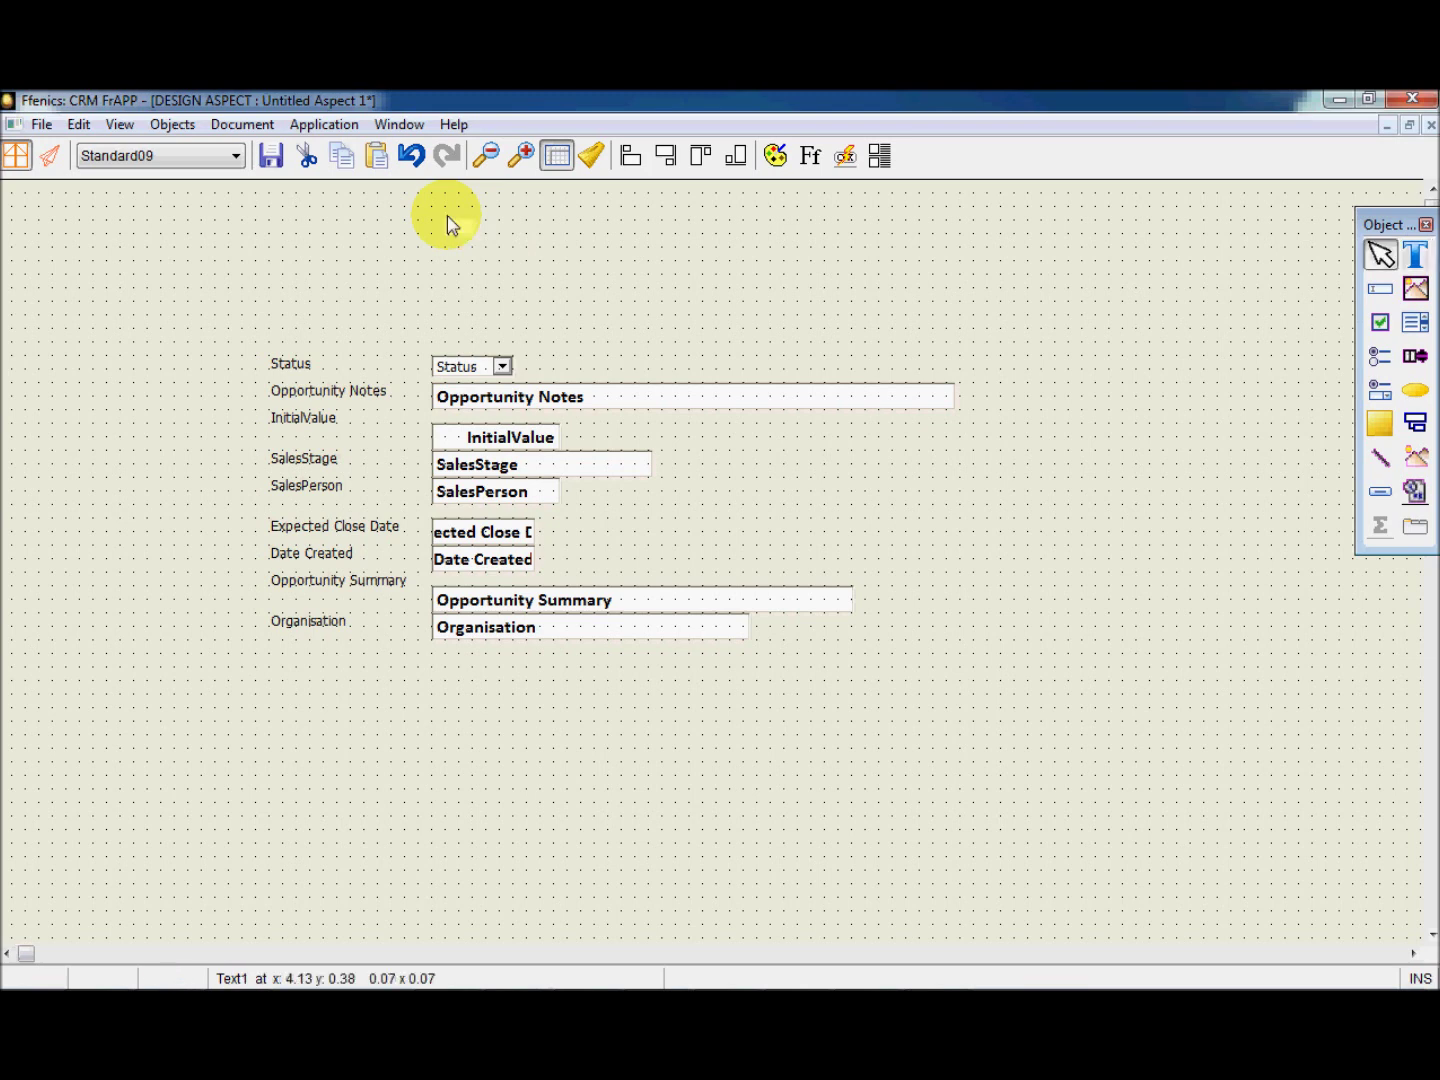
type("Open Opportunities")
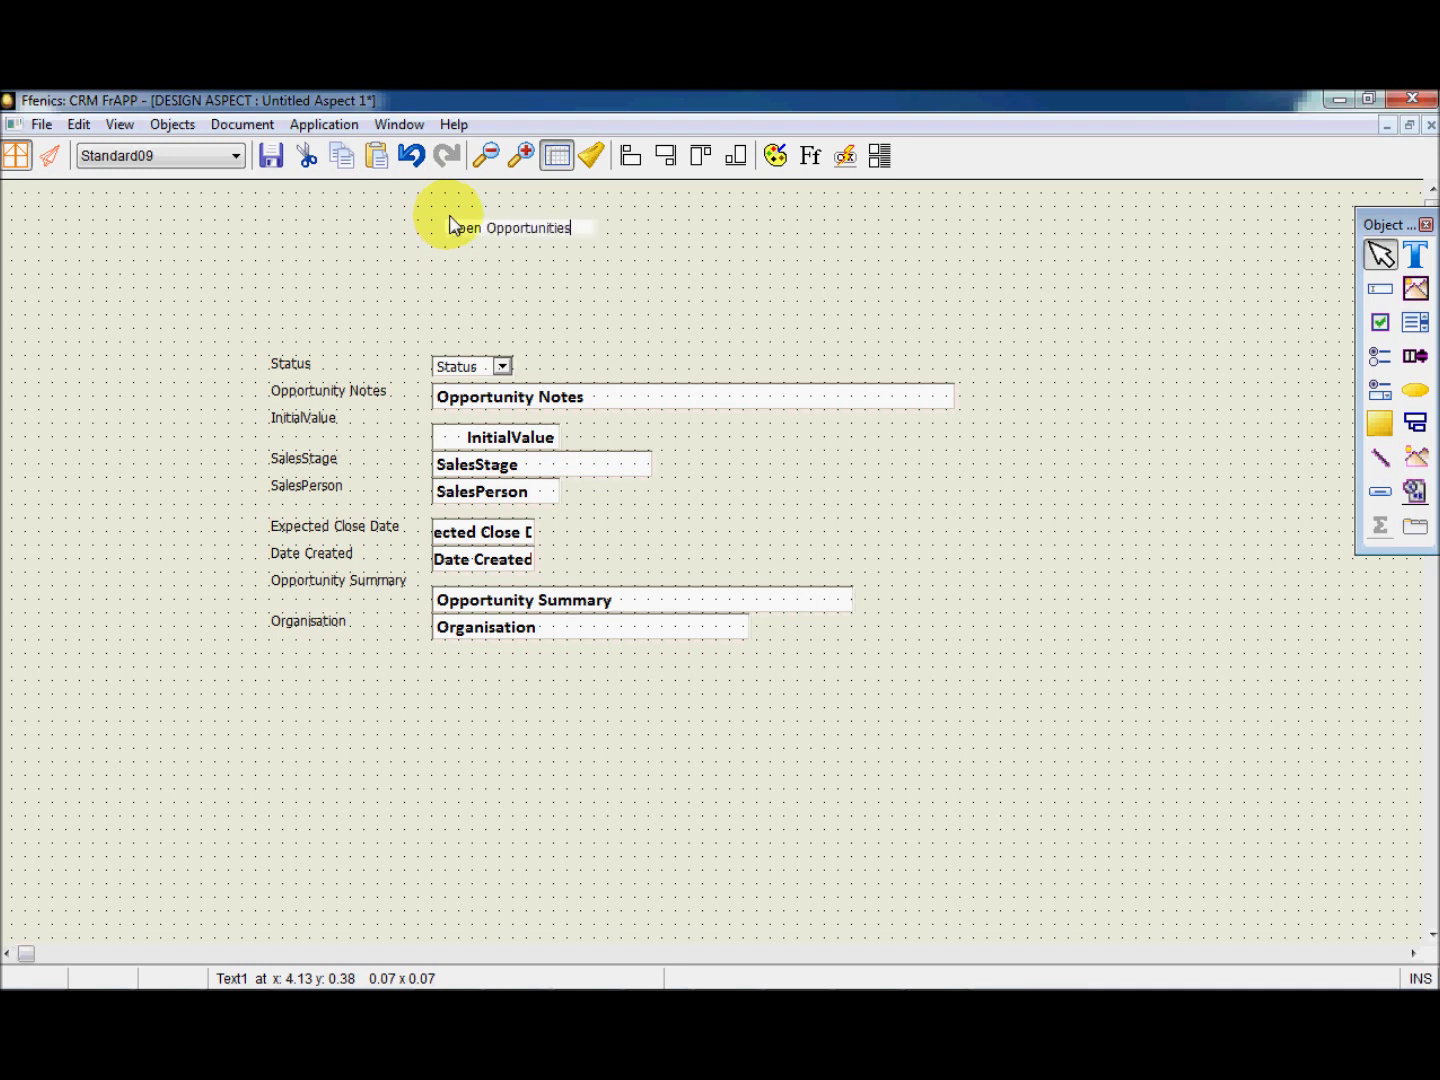
Step: Set the title's font to Times New Roman, regular, size 16
right_click(487, 221)
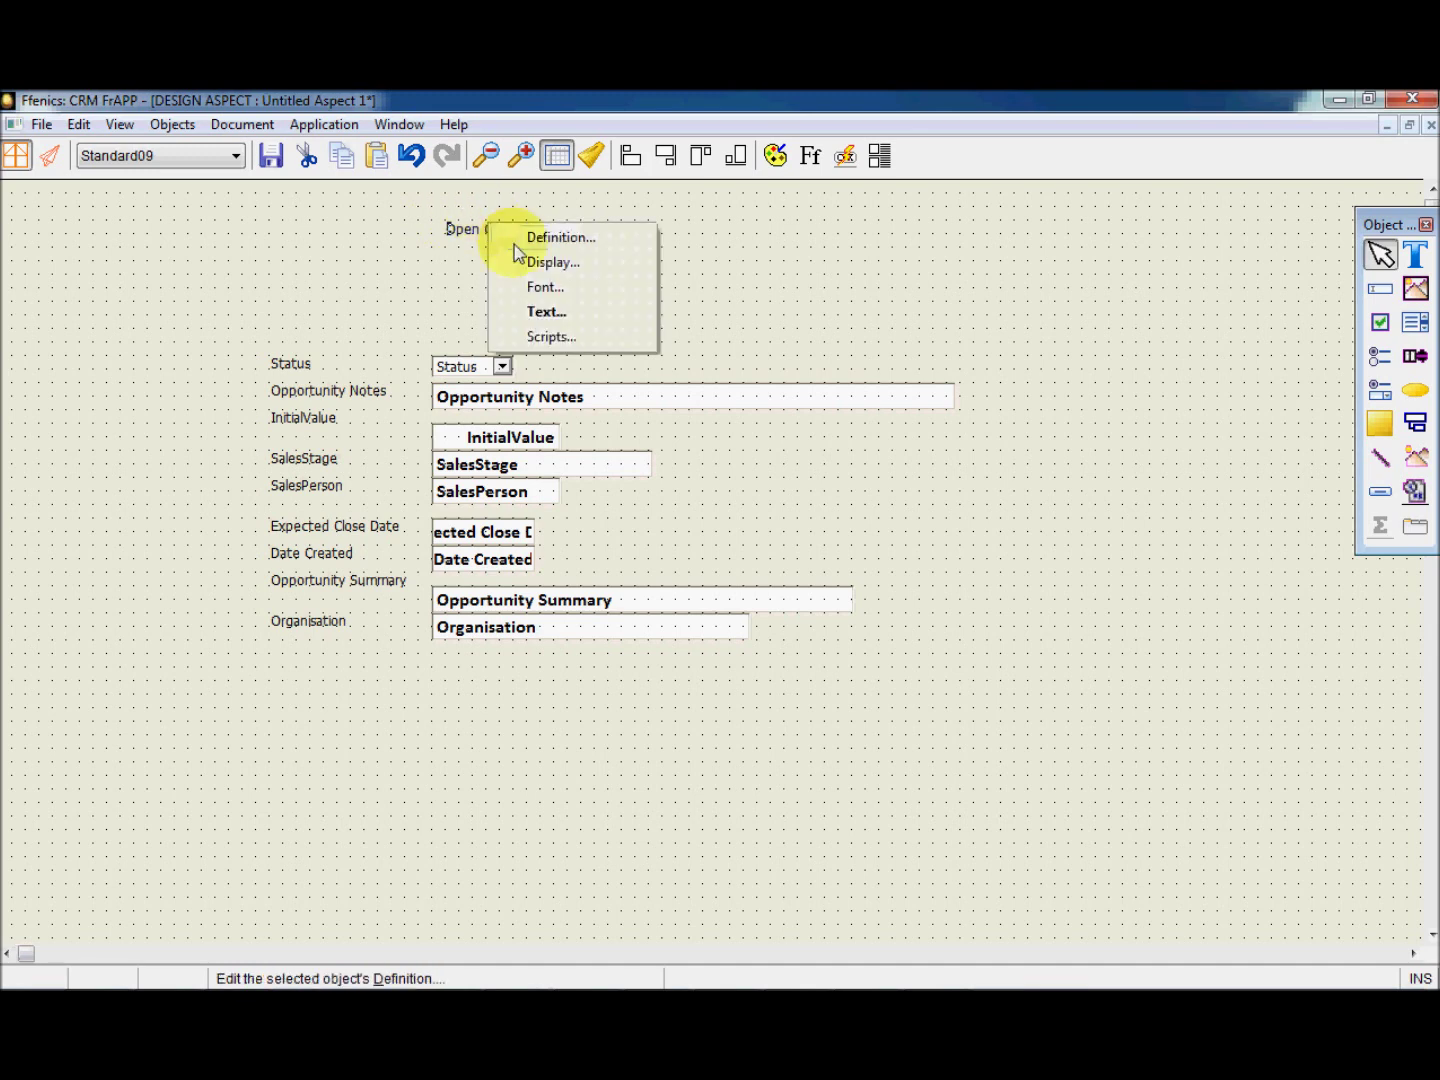
left_click(550, 308)
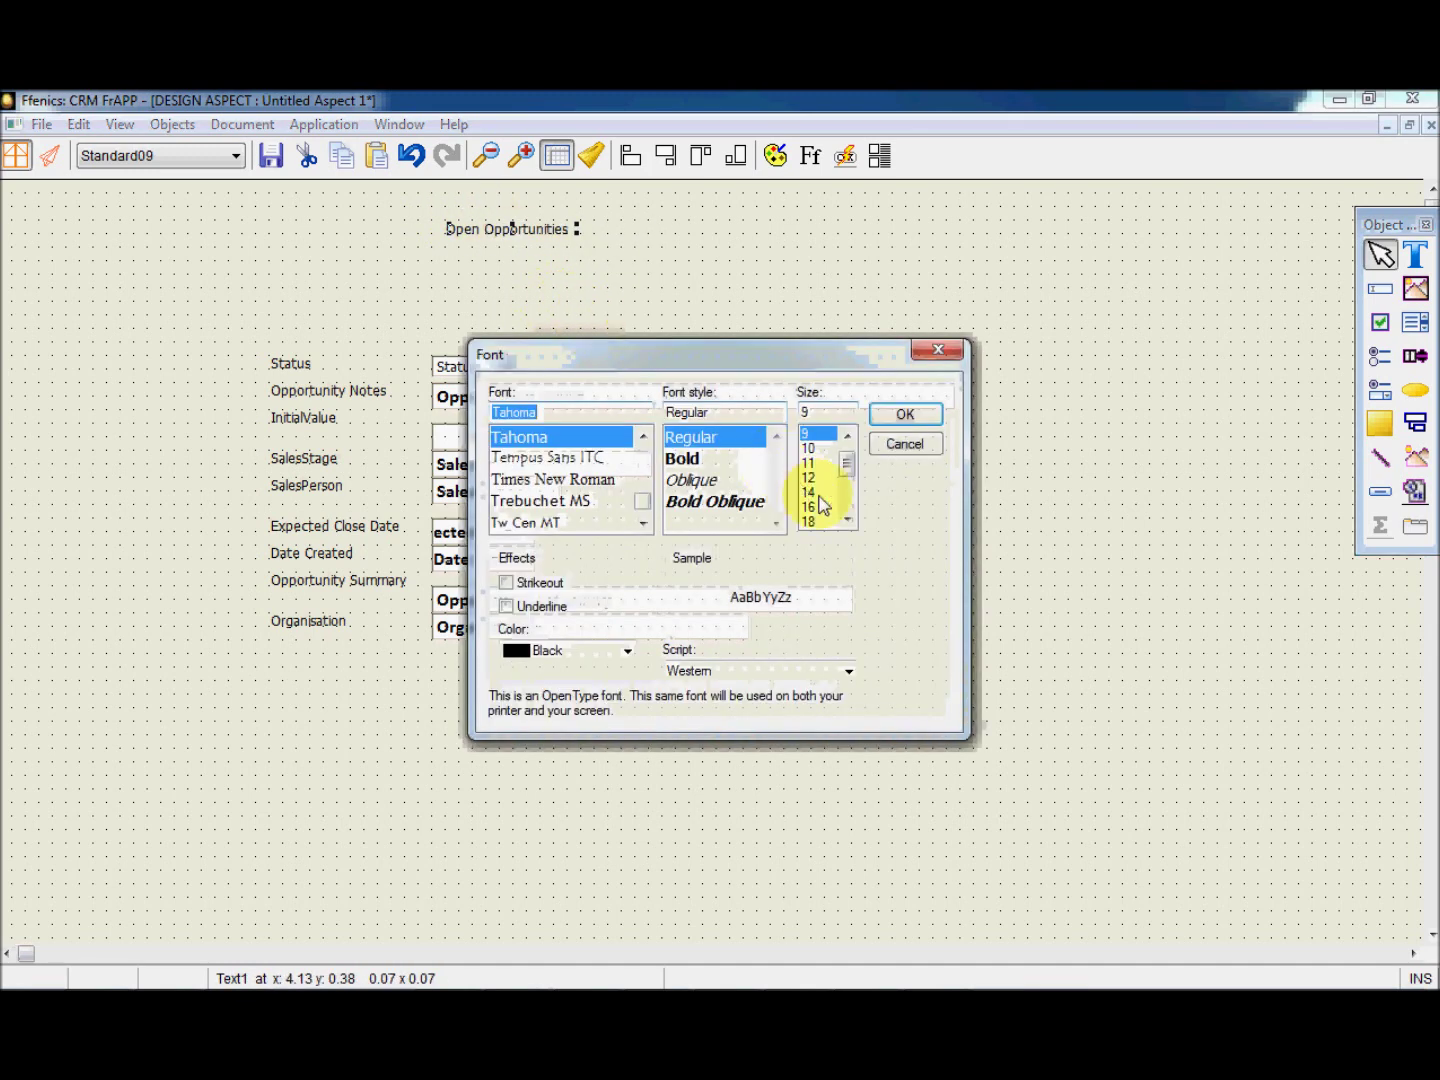
left_click(816, 507)
left_click(580, 479)
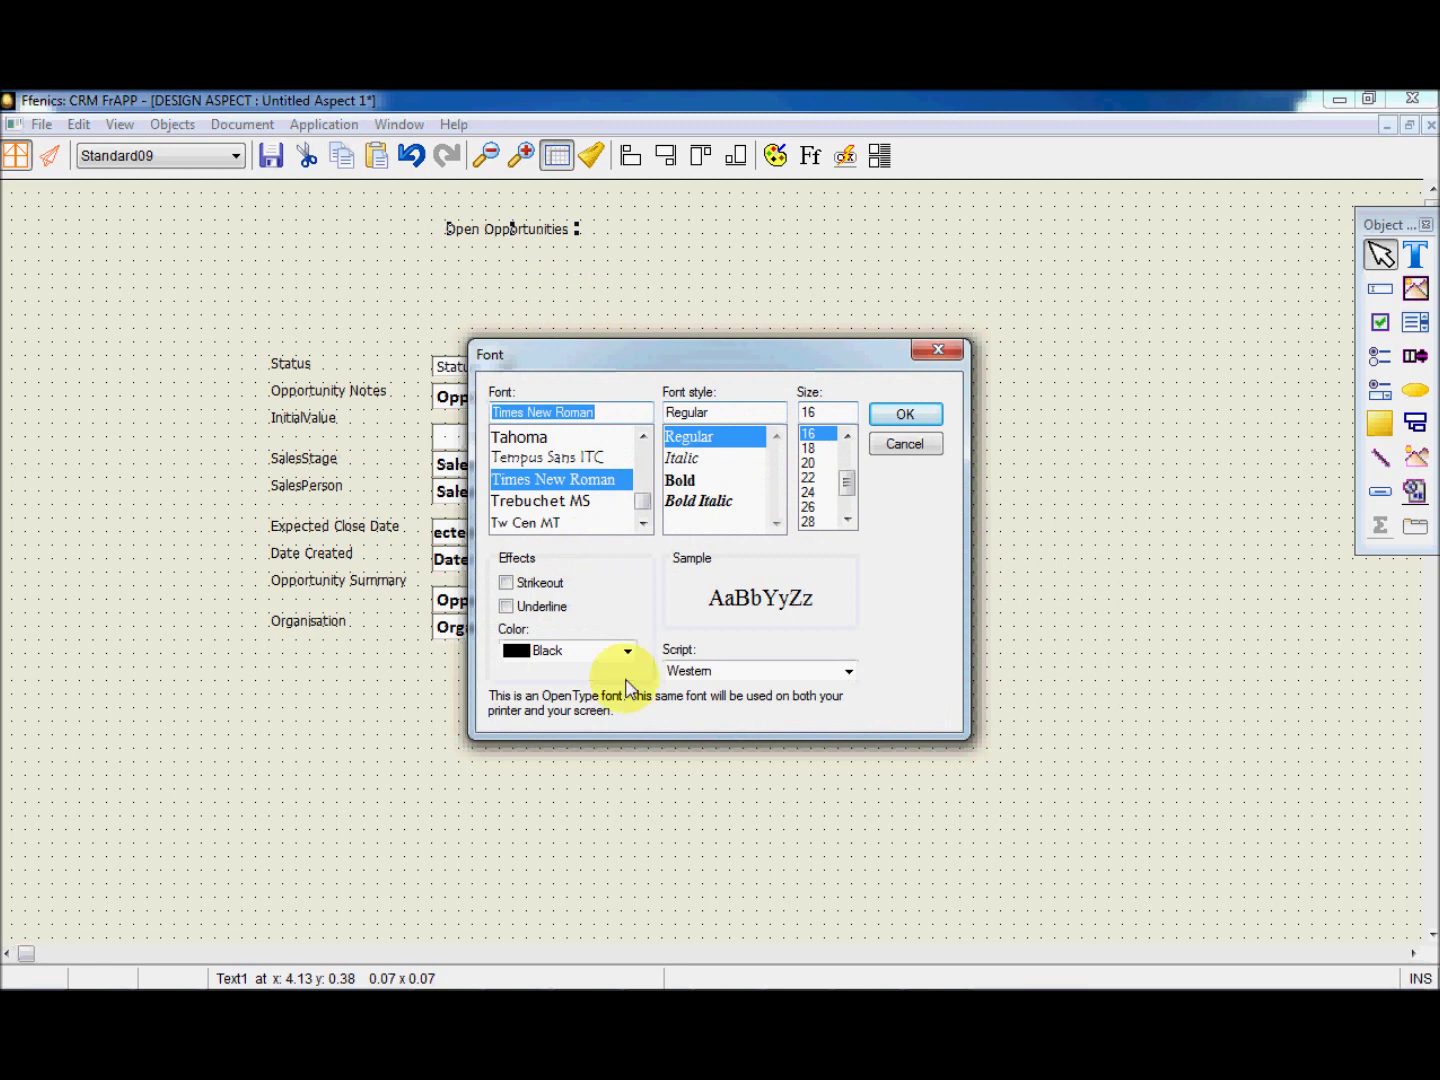
left_click(883, 410)
left_click(659, 279)
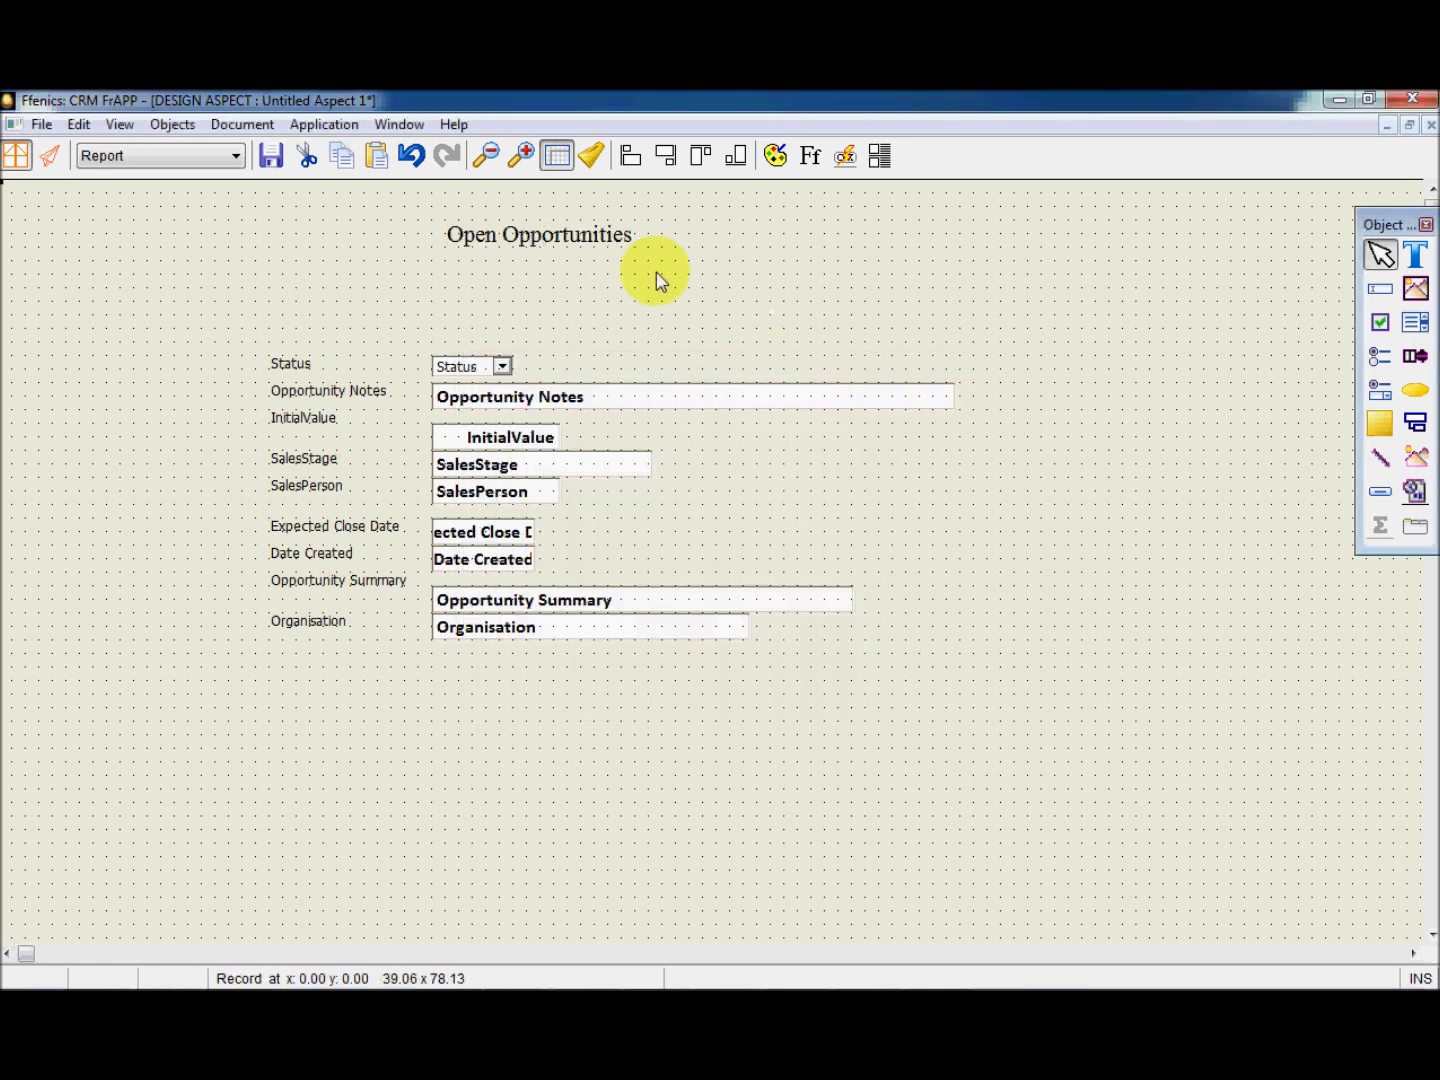
Step: Save the aspect under the name Untitled Aspect 1 and switch it from design to run mode
left_click(270, 156)
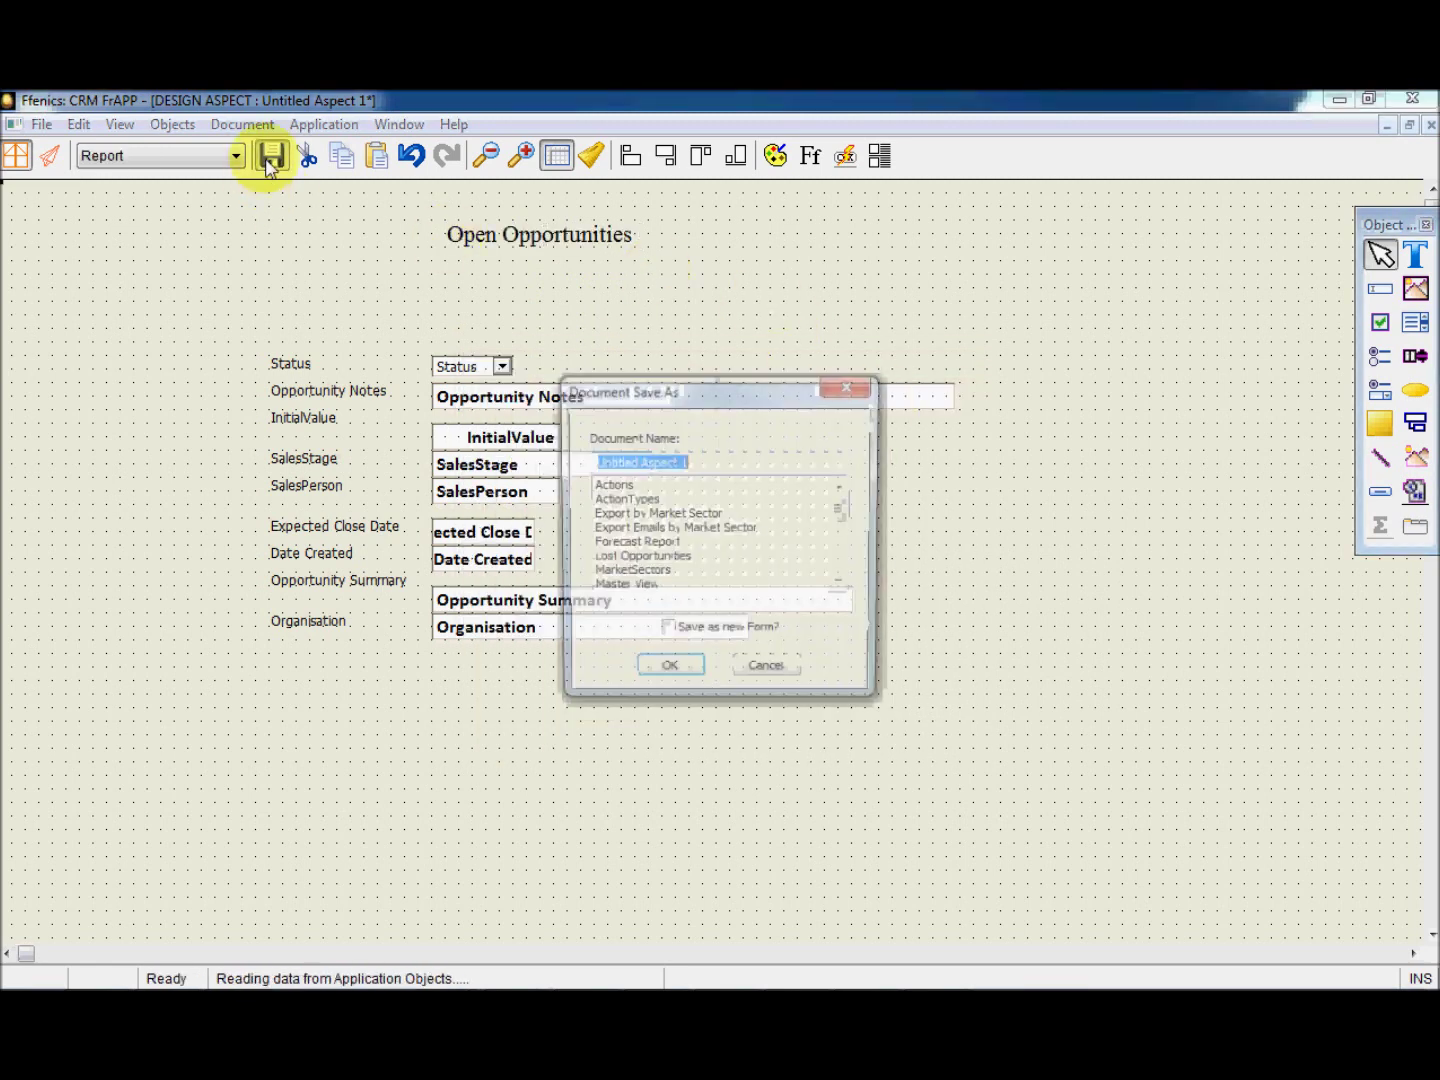
left_click(662, 670)
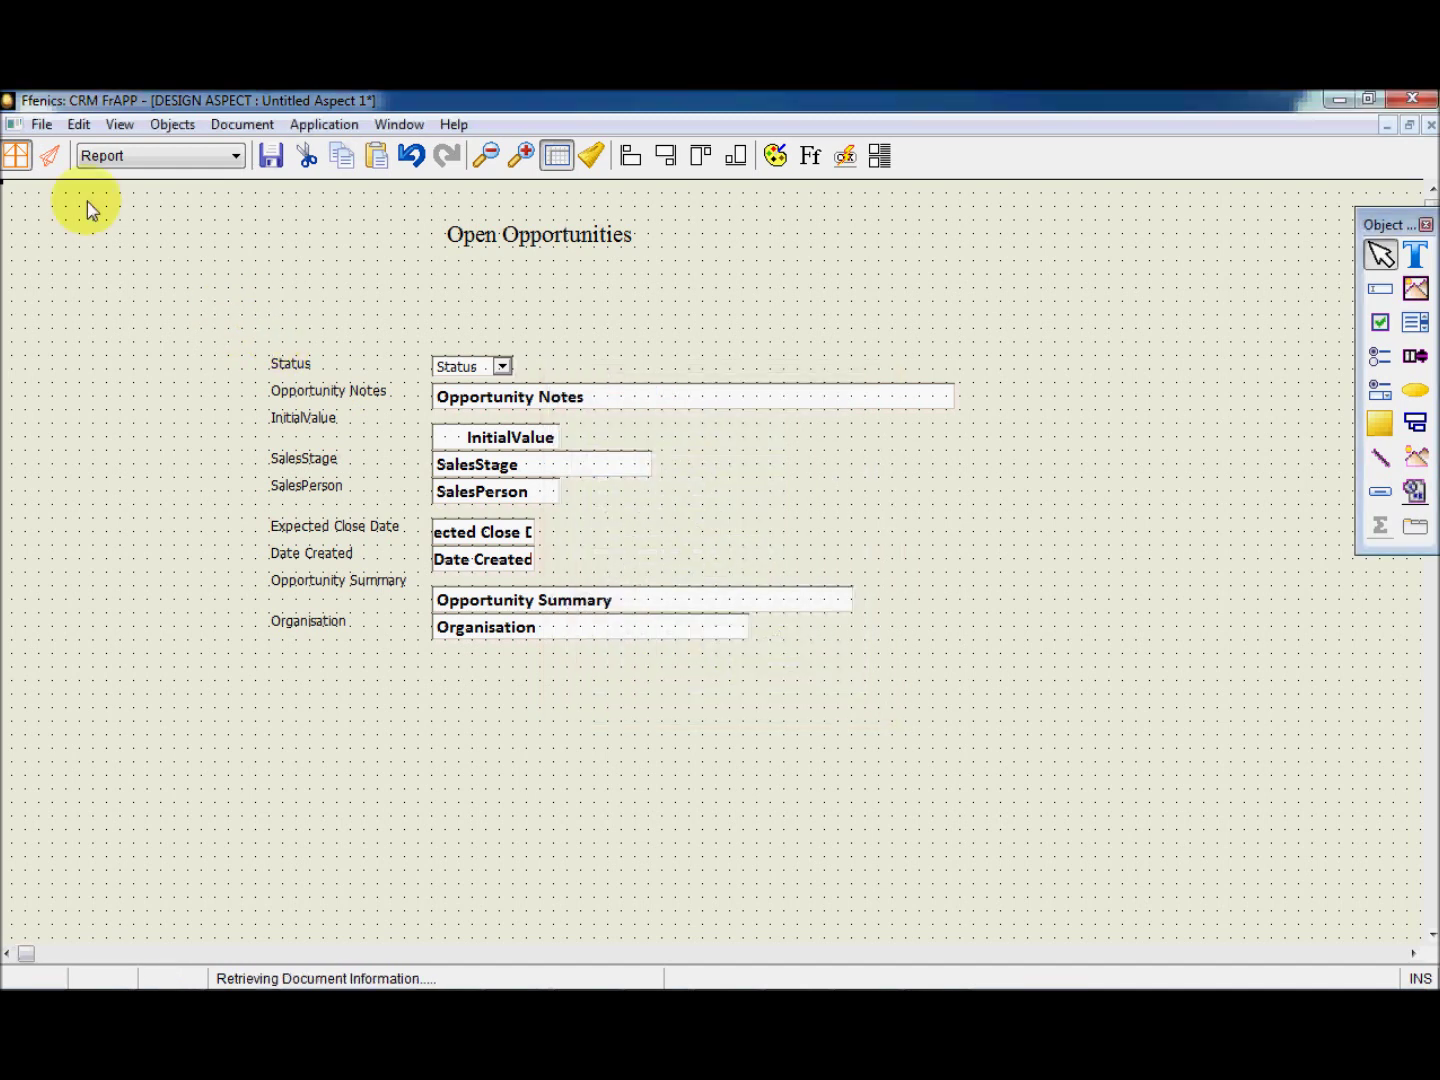
left_click(50, 155)
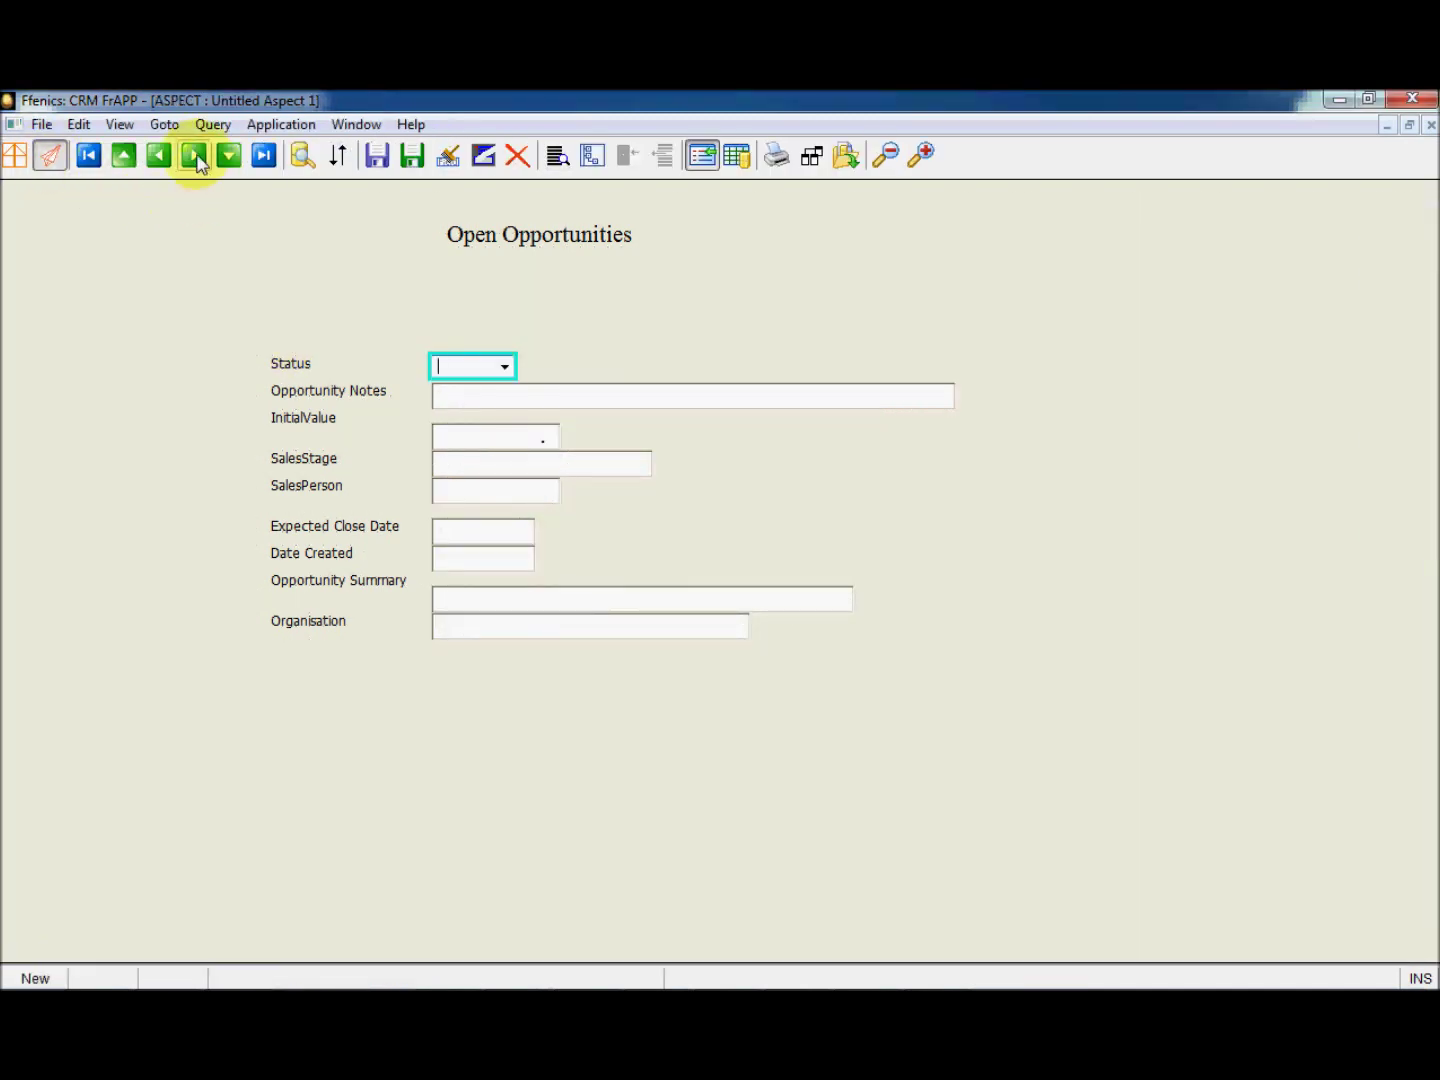
Step: Browse forward and back through the matching opportunity records in the aspect
left_click(195, 156)
left_click(195, 156)
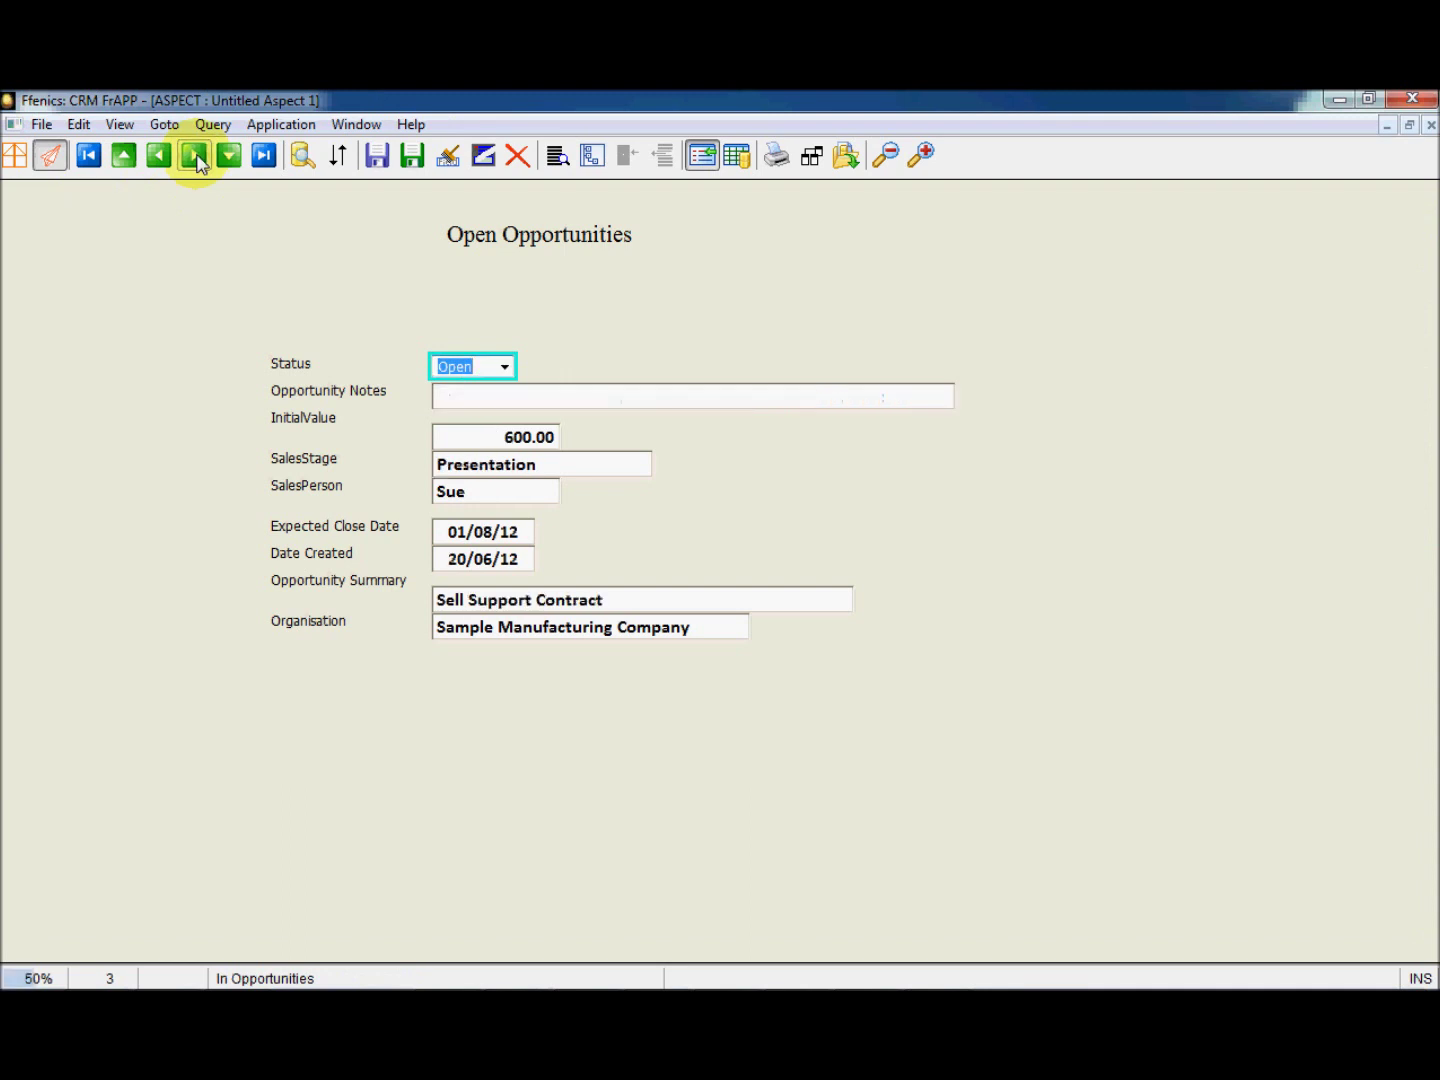
left_click(195, 156)
left_click(196, 157)
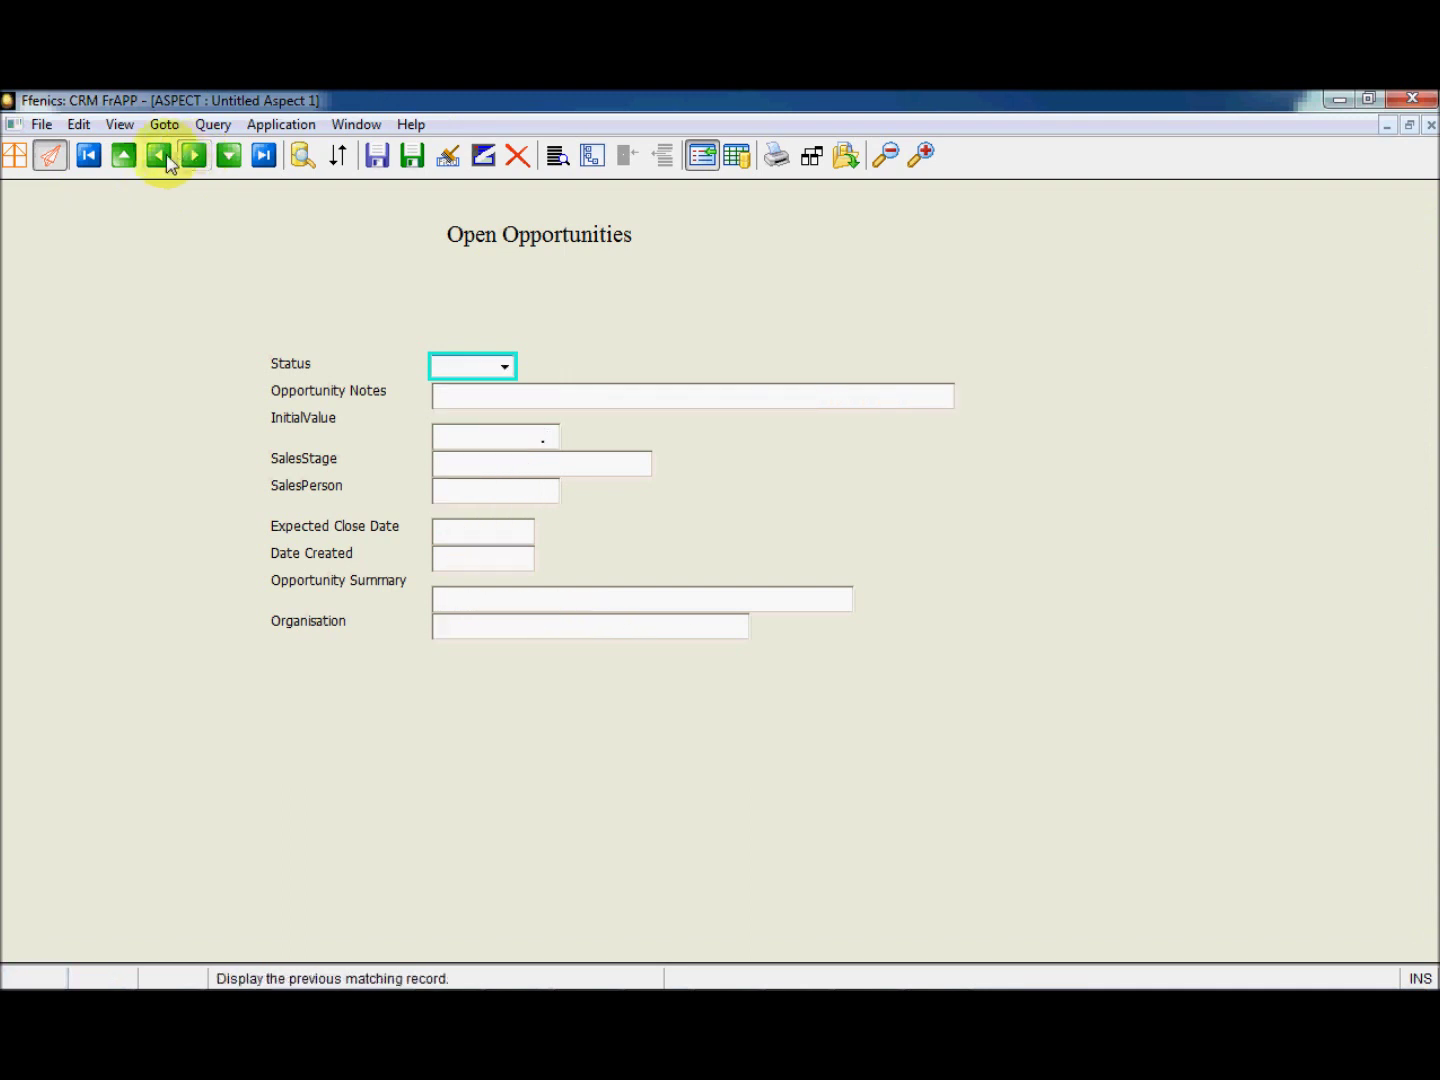
left_click(162, 157)
left_click(162, 157)
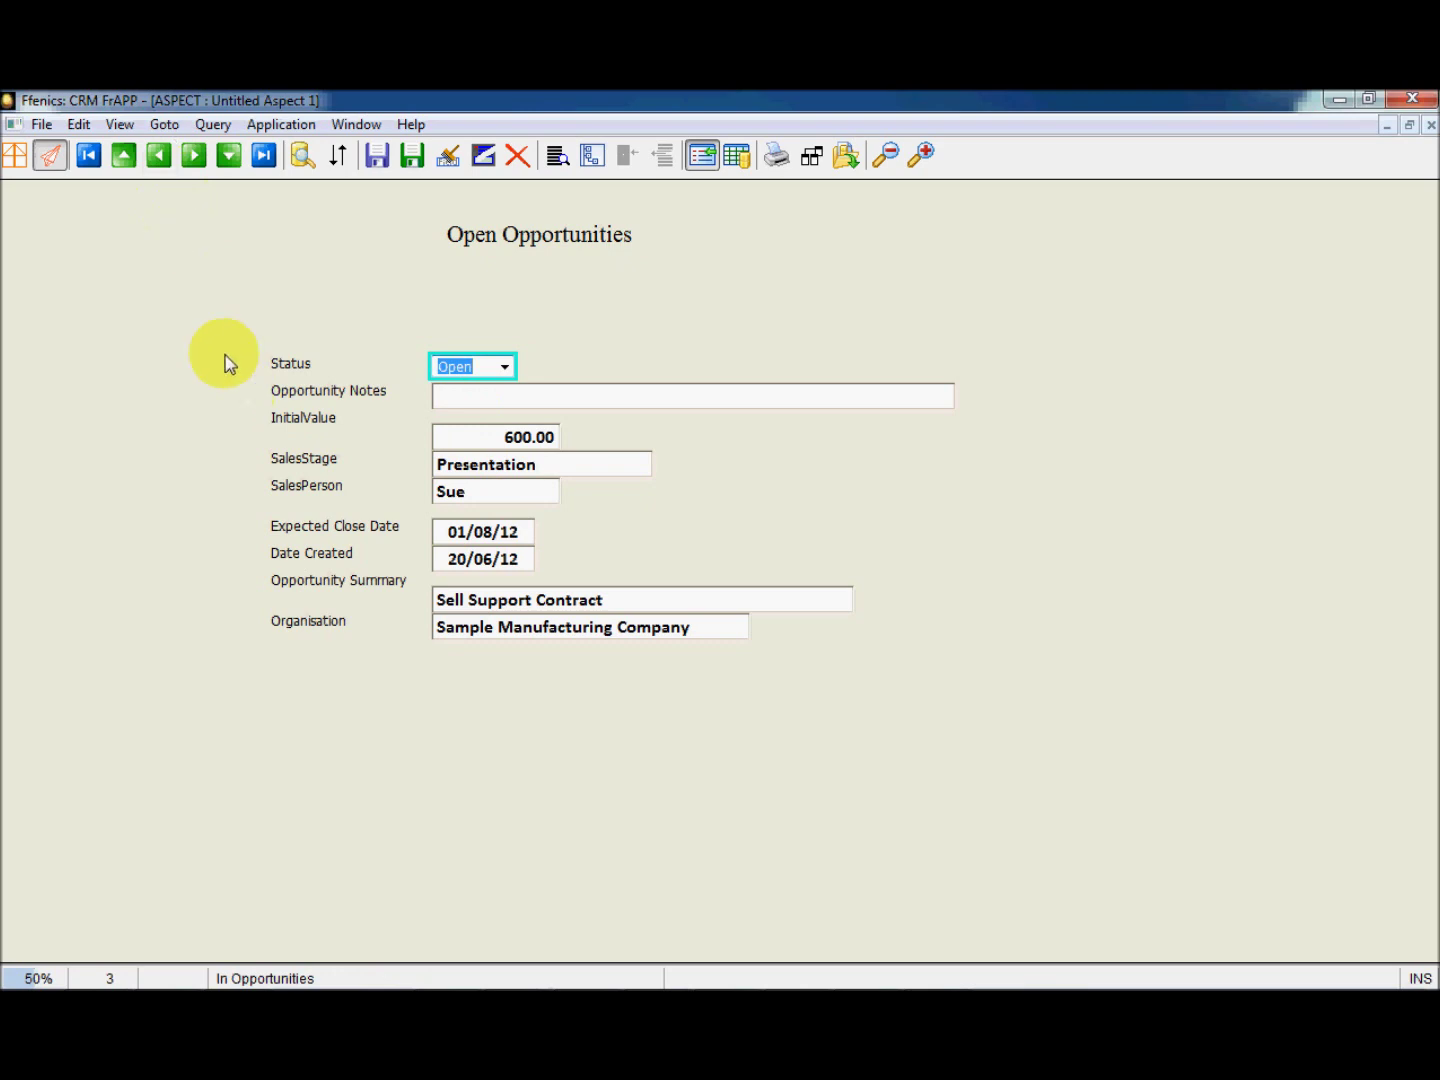
Step: Close the finished aspect and return to the application catalog
left_click(42, 125)
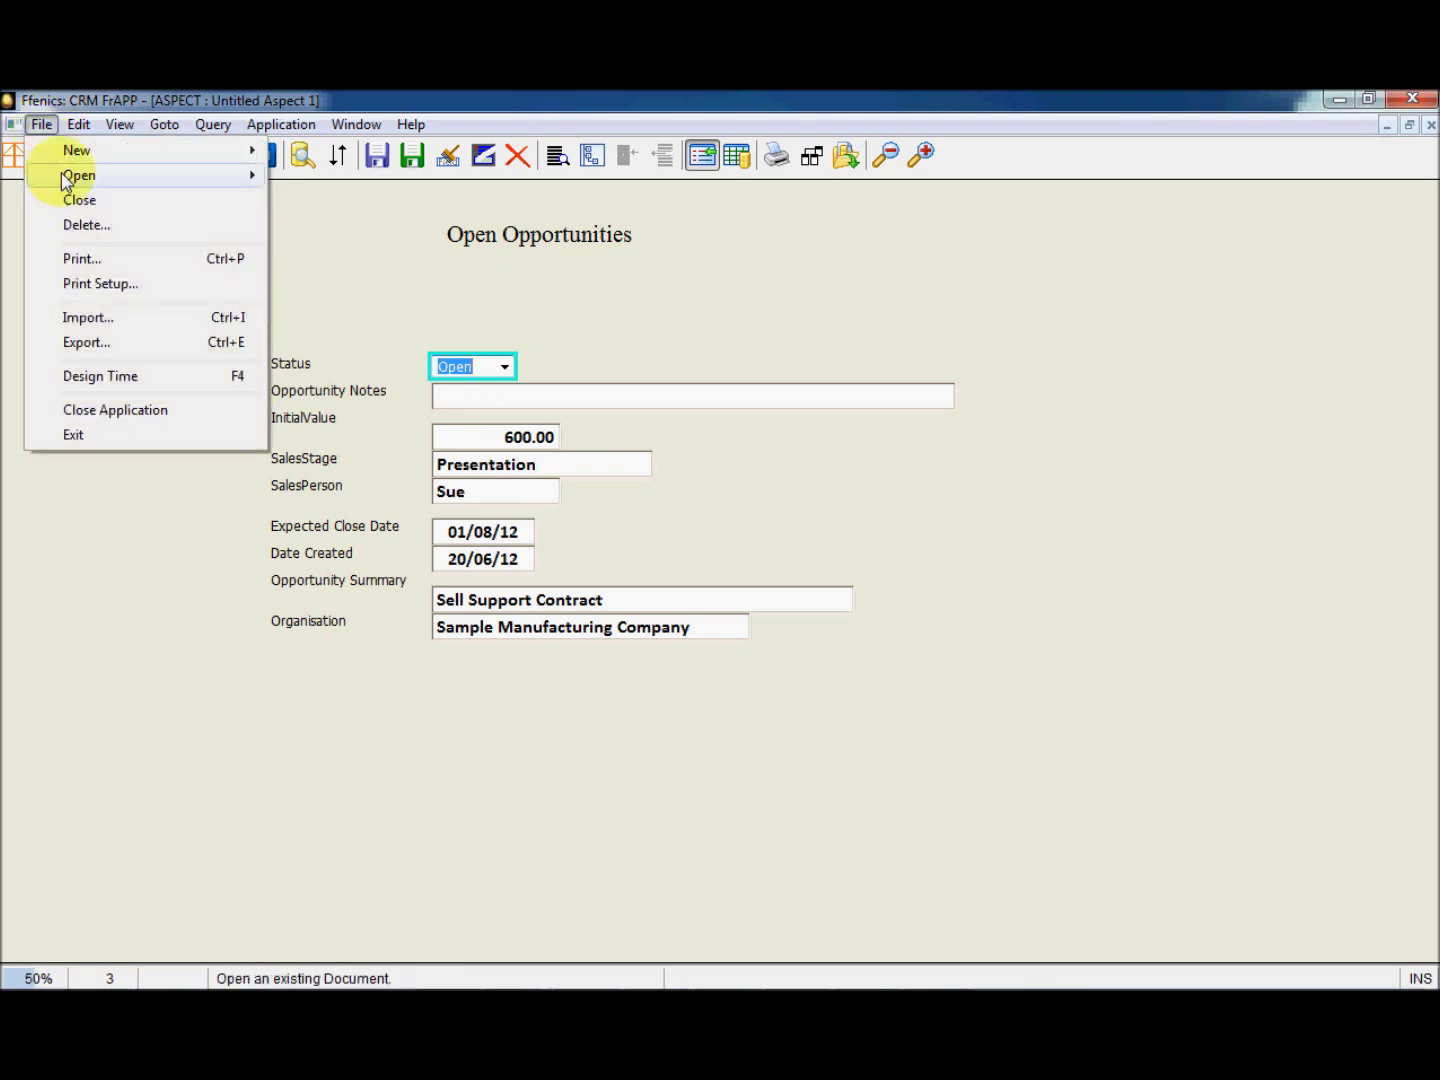
left_click(71, 198)
left_click_drag(1414, 508, 910, 379)
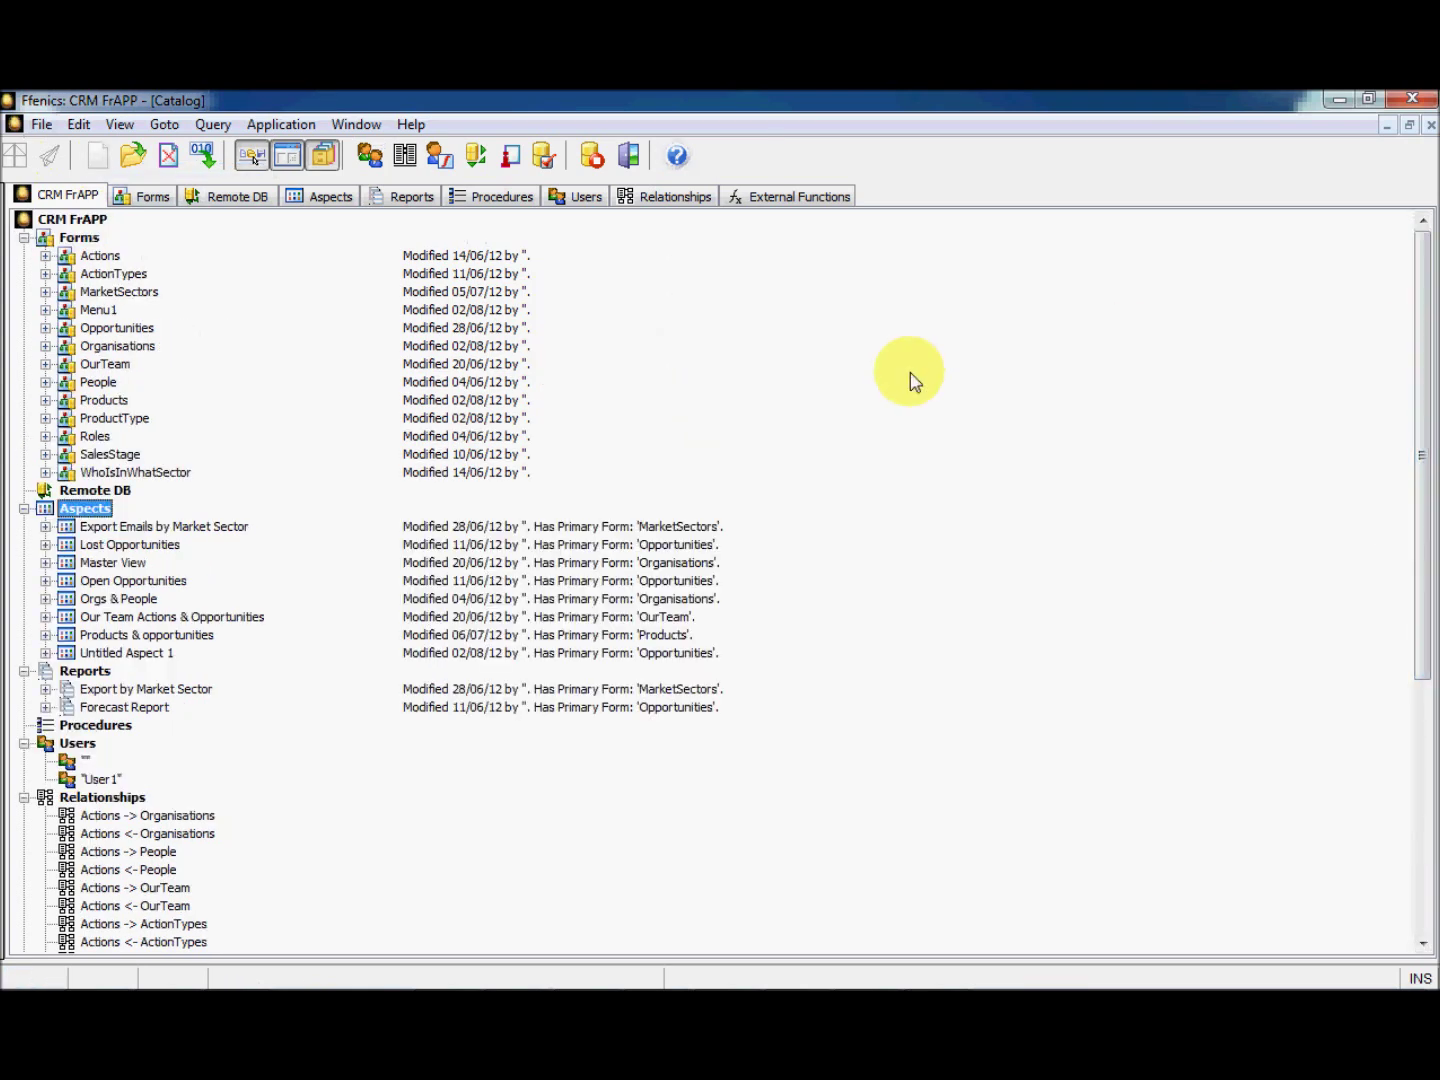